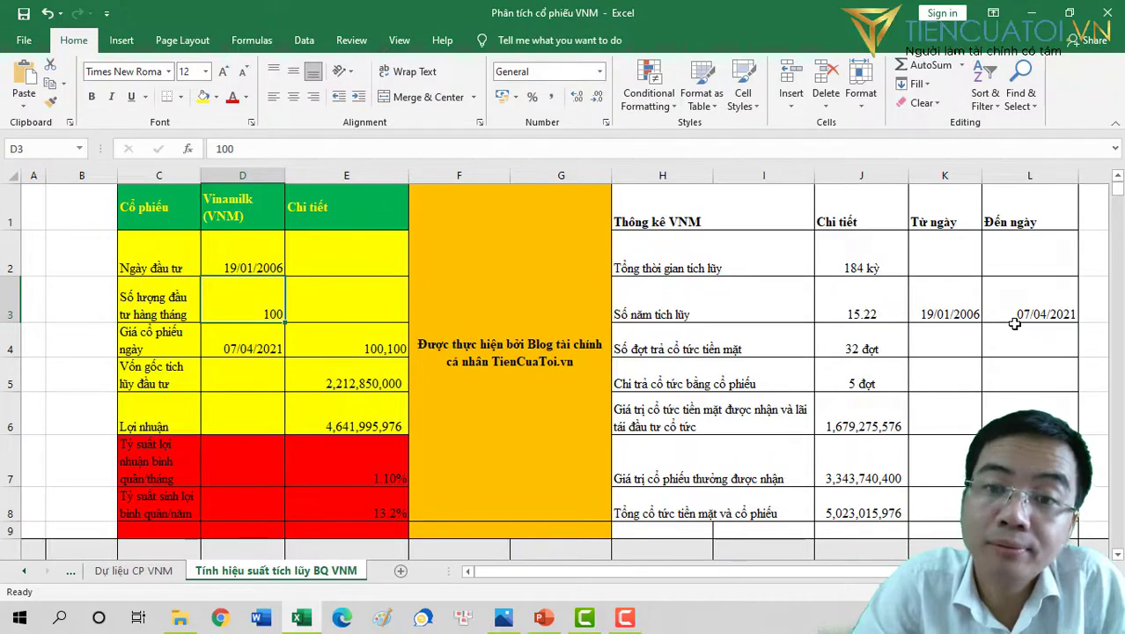
# Review the VNM summary figures for cash and stock dividend rounds, monthly share quantity, dividend and bonus share values, and the share price.
pyautogui.click(660, 341)
pyautogui.moveTo(745, 341); pyautogui.dragTo(849, 339)
pyautogui.moveTo(647, 330); pyautogui.dragTo(879, 330)
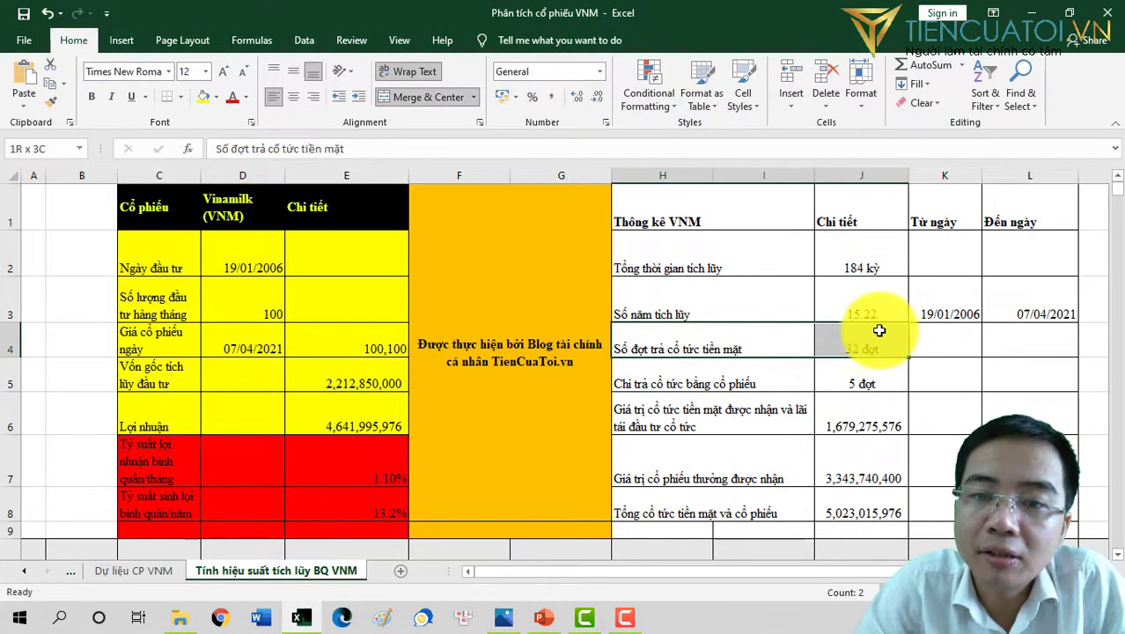
pyautogui.moveTo(645, 380); pyautogui.dragTo(897, 376)
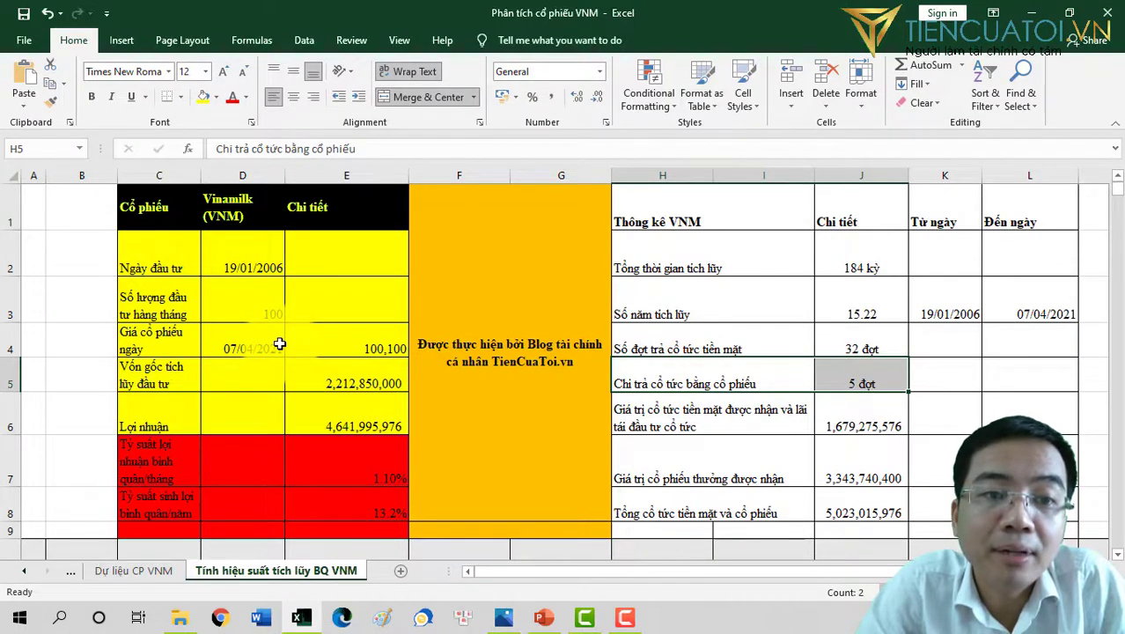
pyautogui.click(259, 299)
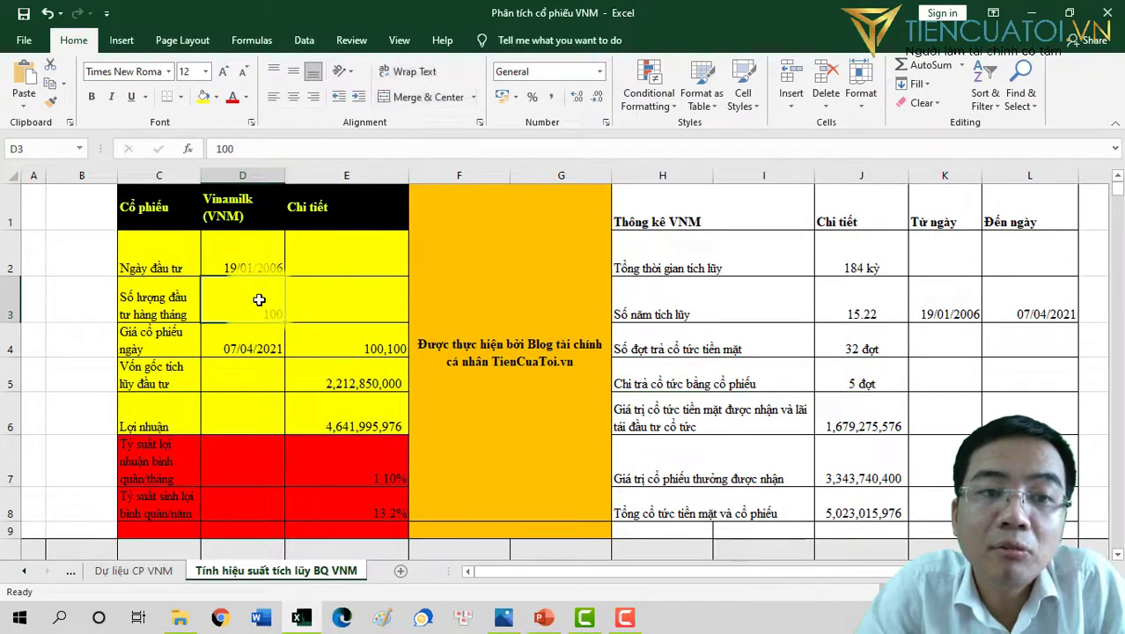
pyautogui.moveTo(635, 407); pyautogui.dragTo(875, 405)
pyautogui.click(747, 462)
pyautogui.moveTo(746, 462); pyautogui.dragTo(887, 473)
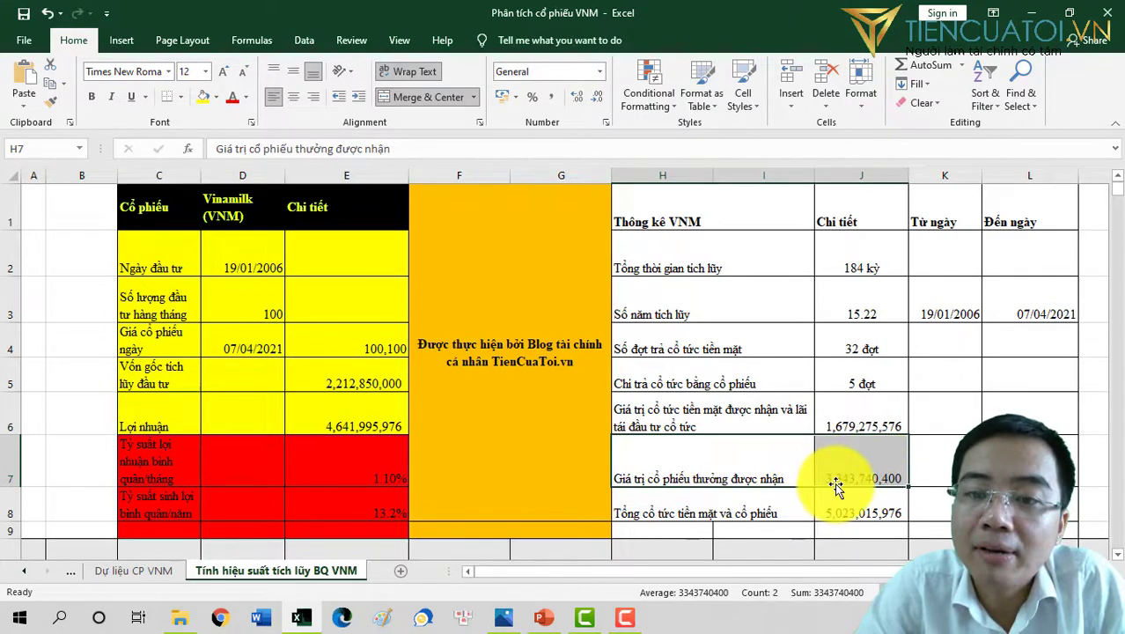
pyautogui.click(373, 338)
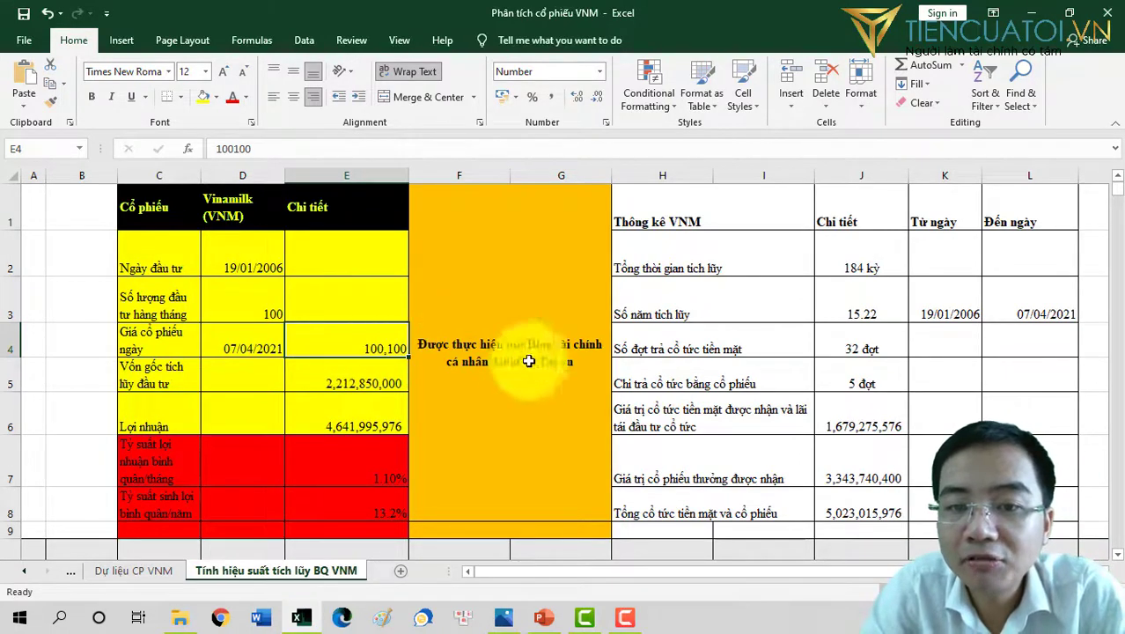
# Examine the monthly accumulation table's columns for actual investment date, matched price, monthly share quantity and monthly invested amount.
pyautogui.scroll(-3, 621, 384)
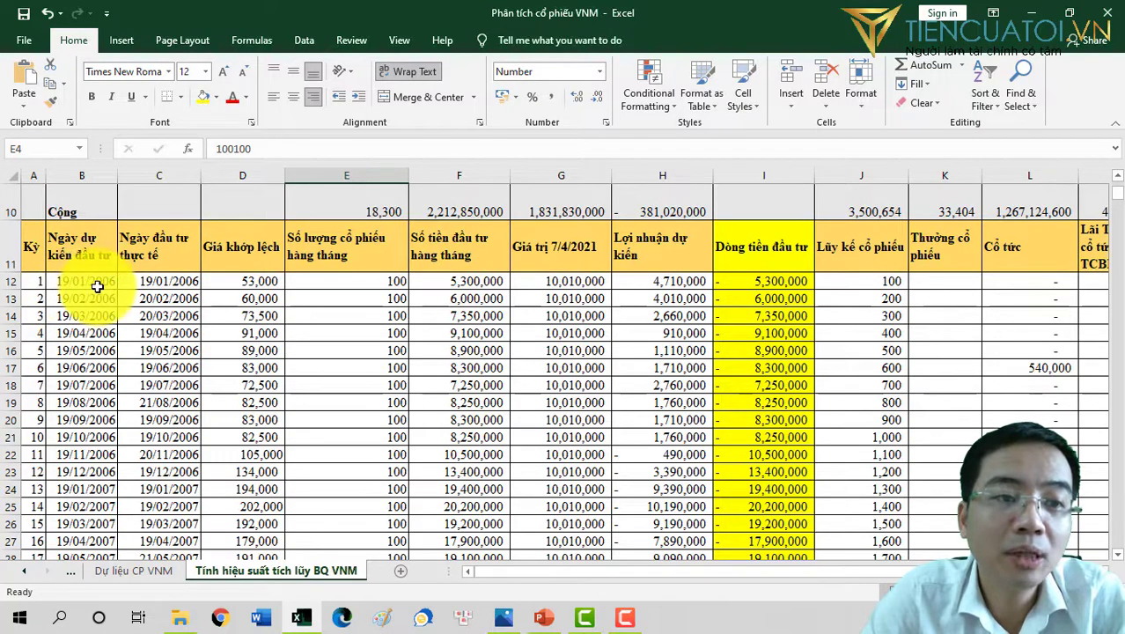
pyautogui.click(159, 280)
pyautogui.click(163, 169)
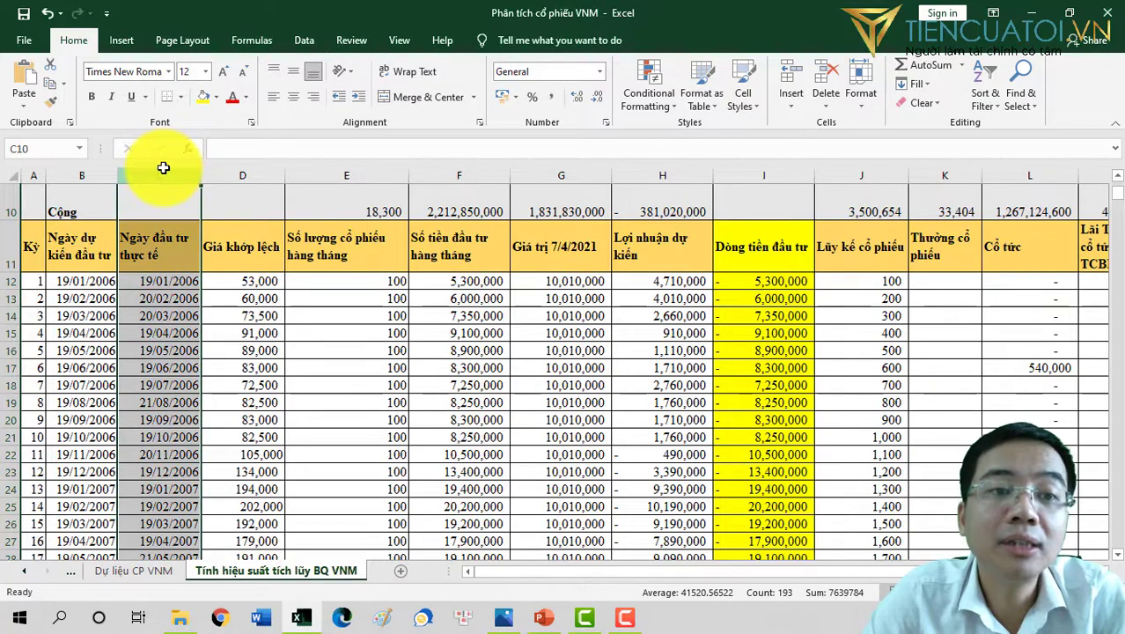
pyautogui.click(225, 176)
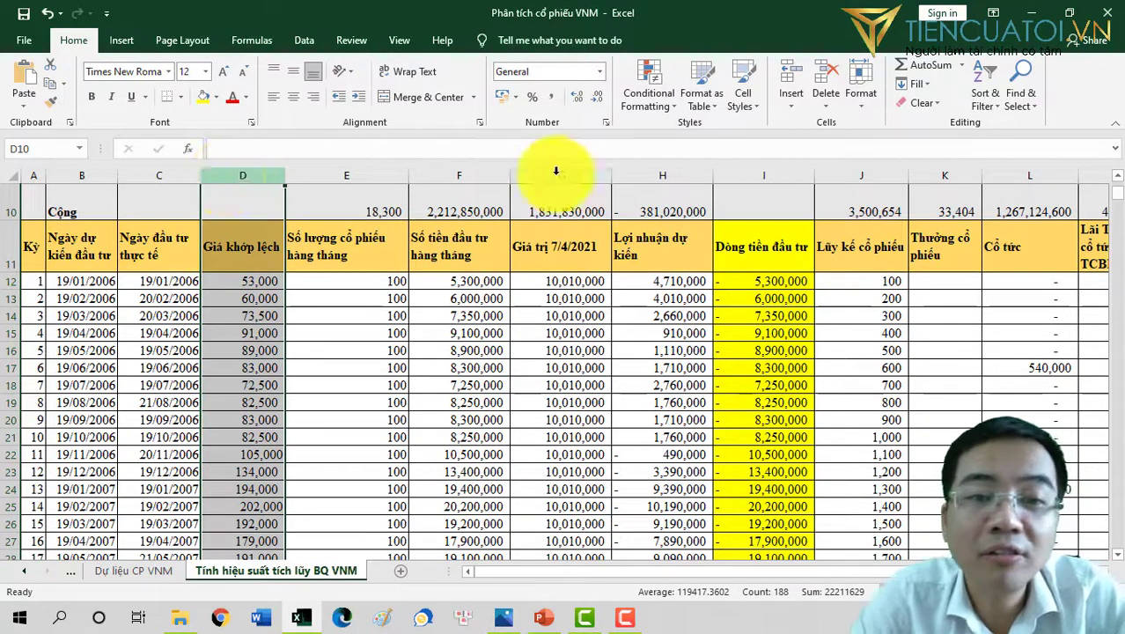
pyautogui.click(349, 176)
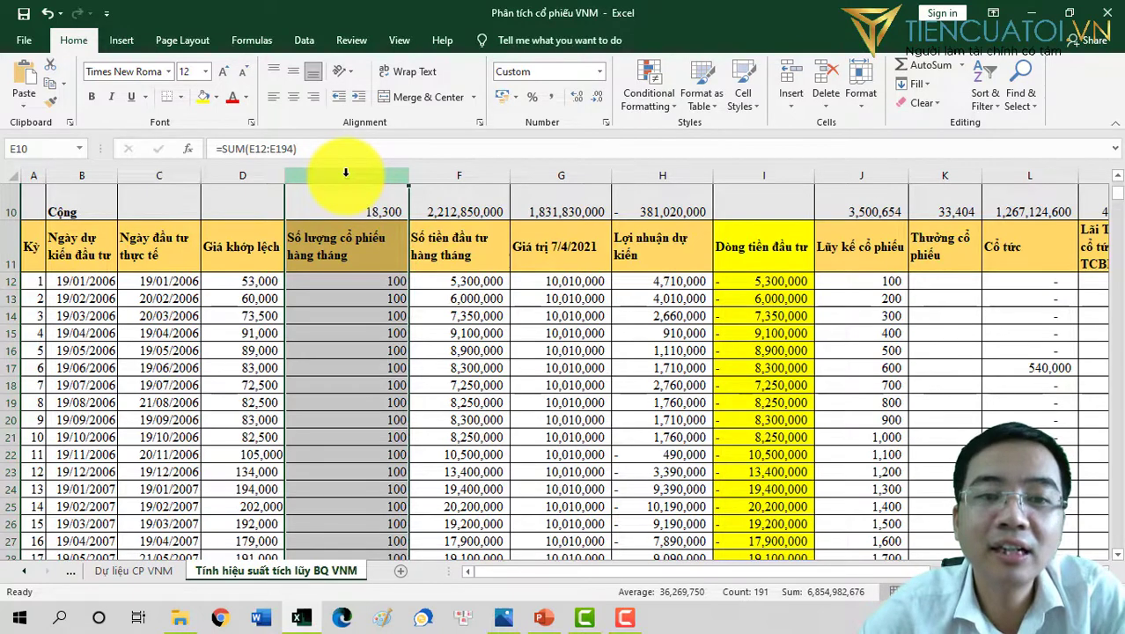
pyautogui.click(467, 172)
# Inspect the first period's formulas in row 12 for matched price, invested amount, value at 7/4/2021 and expected profit.
pyautogui.click(252, 280)
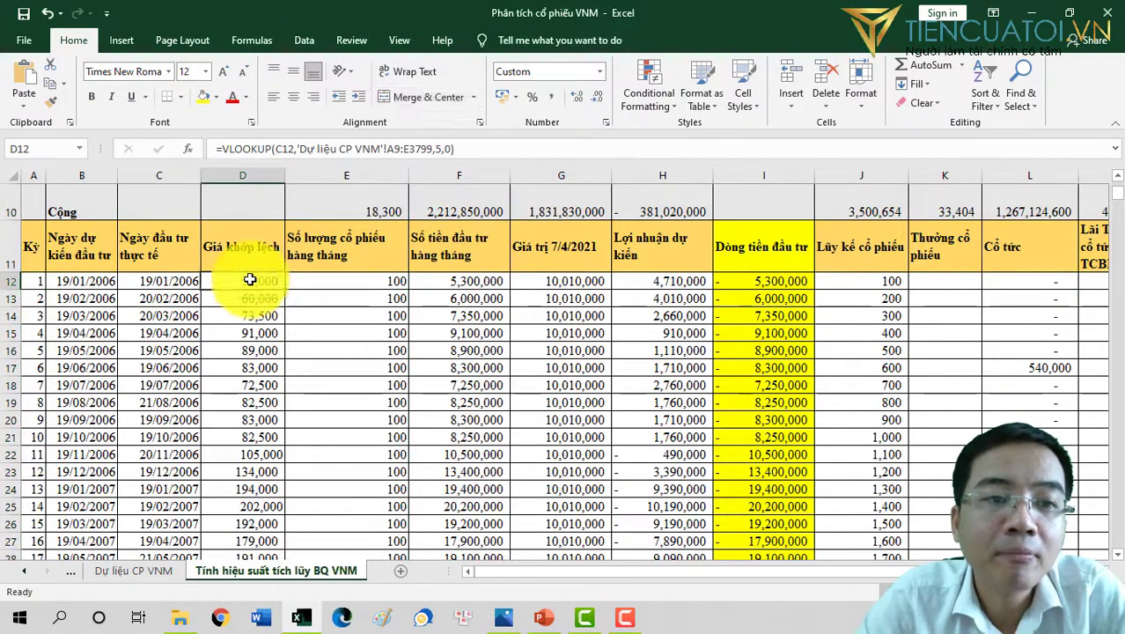
pyautogui.click(355, 289)
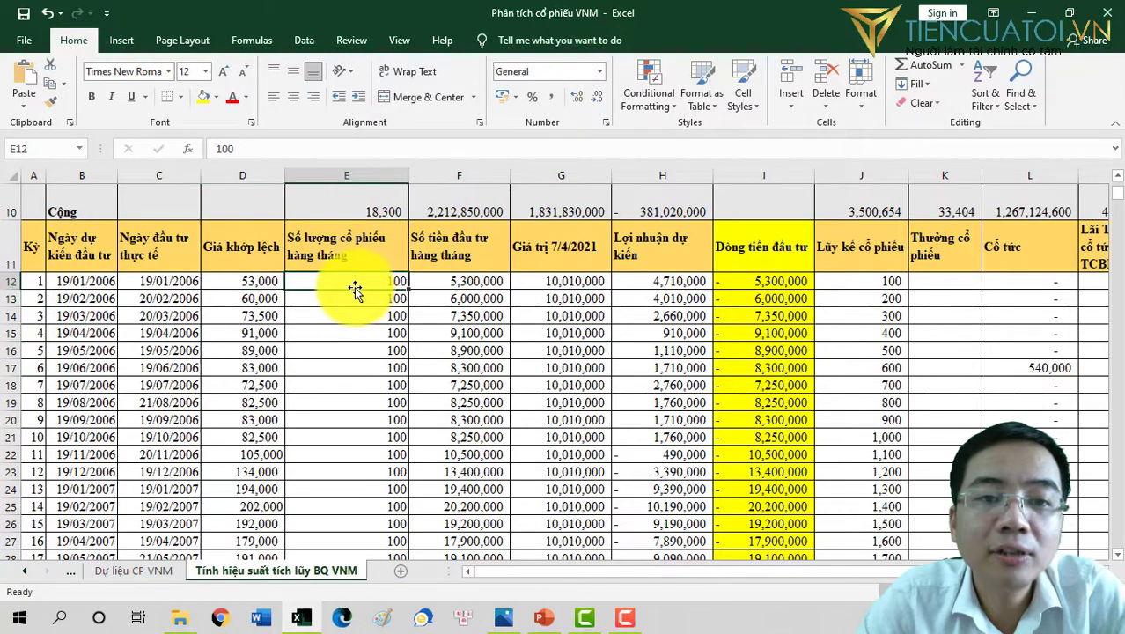
pyautogui.click(434, 282)
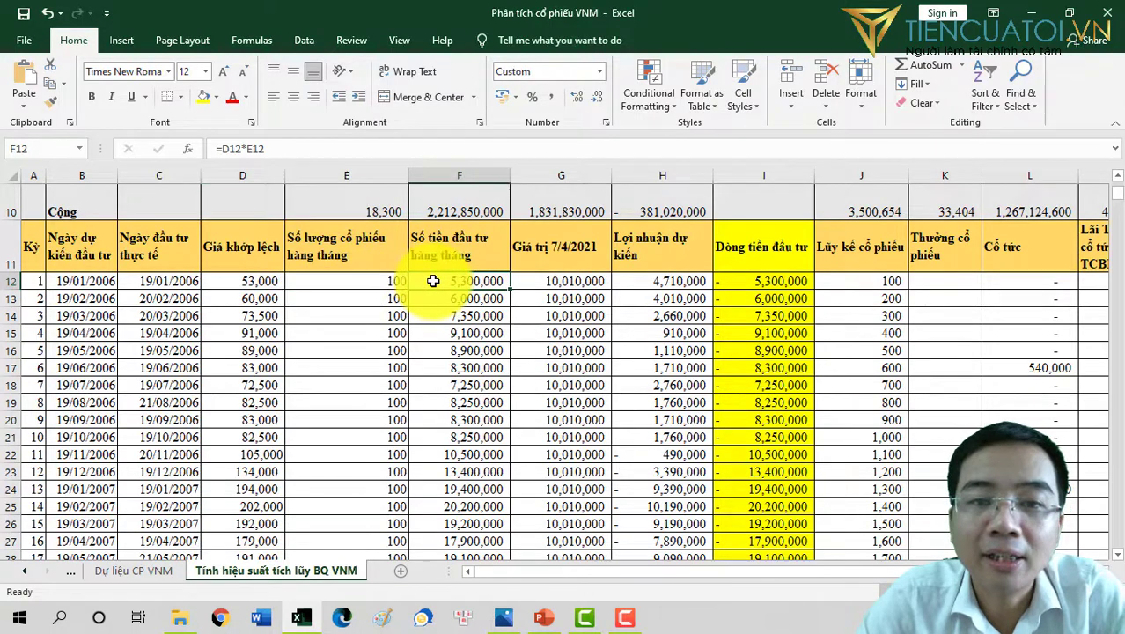
pyautogui.click(562, 281)
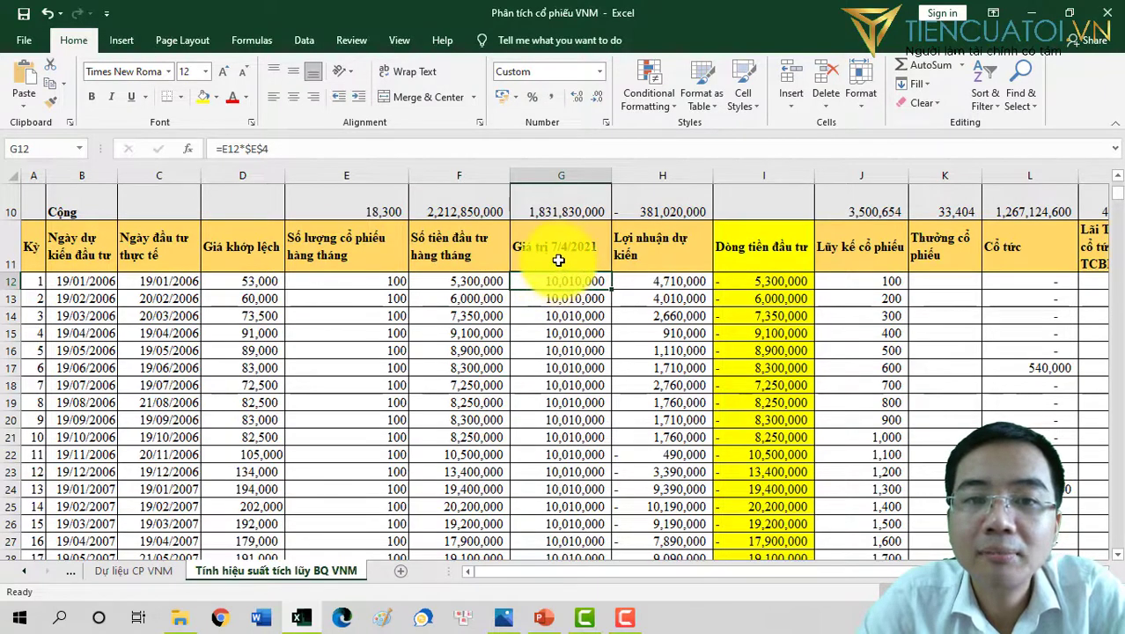
pyautogui.click(387, 281)
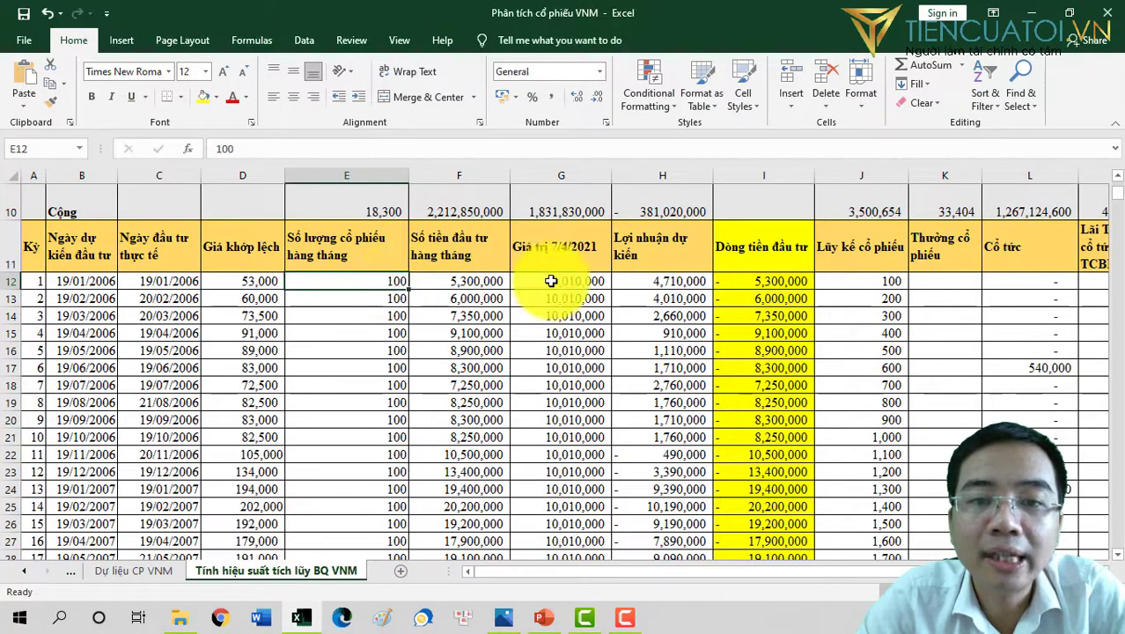
pyautogui.click(551, 281)
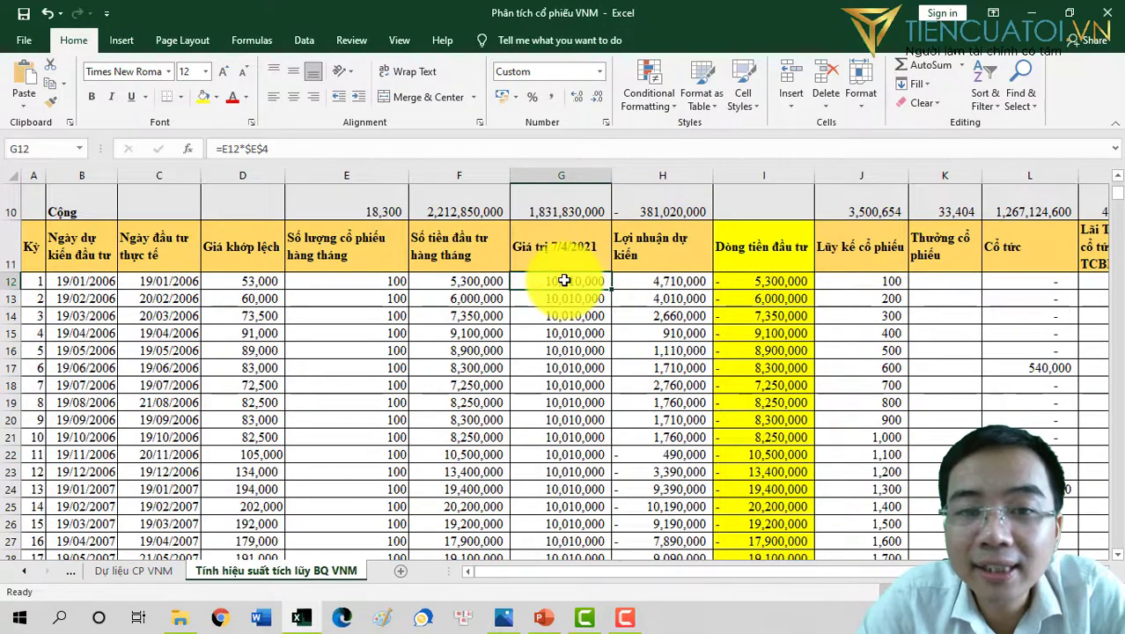
pyautogui.click(445, 286)
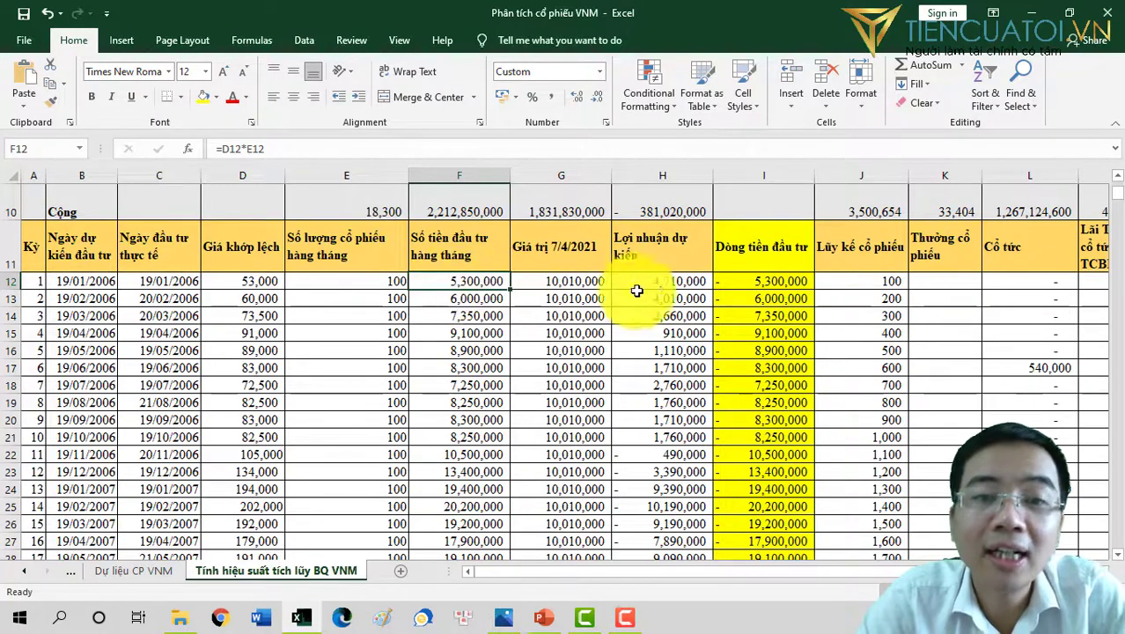
pyautogui.click(668, 280)
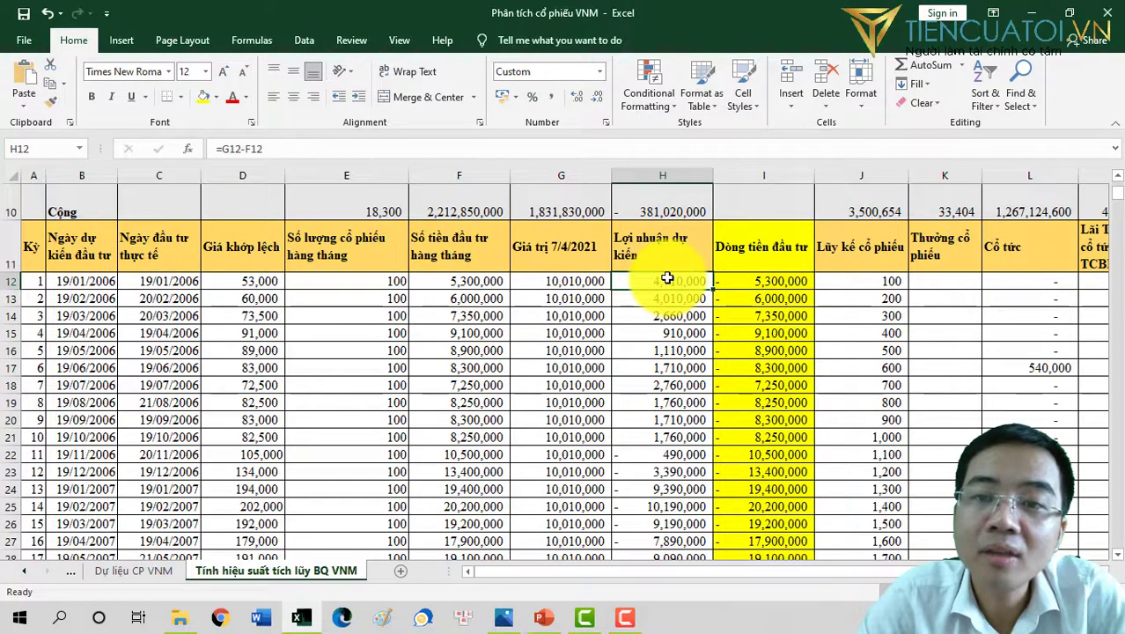
# Examine the accumulated shares, bonus shares and dividend columns (J to L), following the bonus share entries through the monthly periods.
pyautogui.click(842, 168)
pyautogui.moveTo(841, 168); pyautogui.dragTo(792, 188)
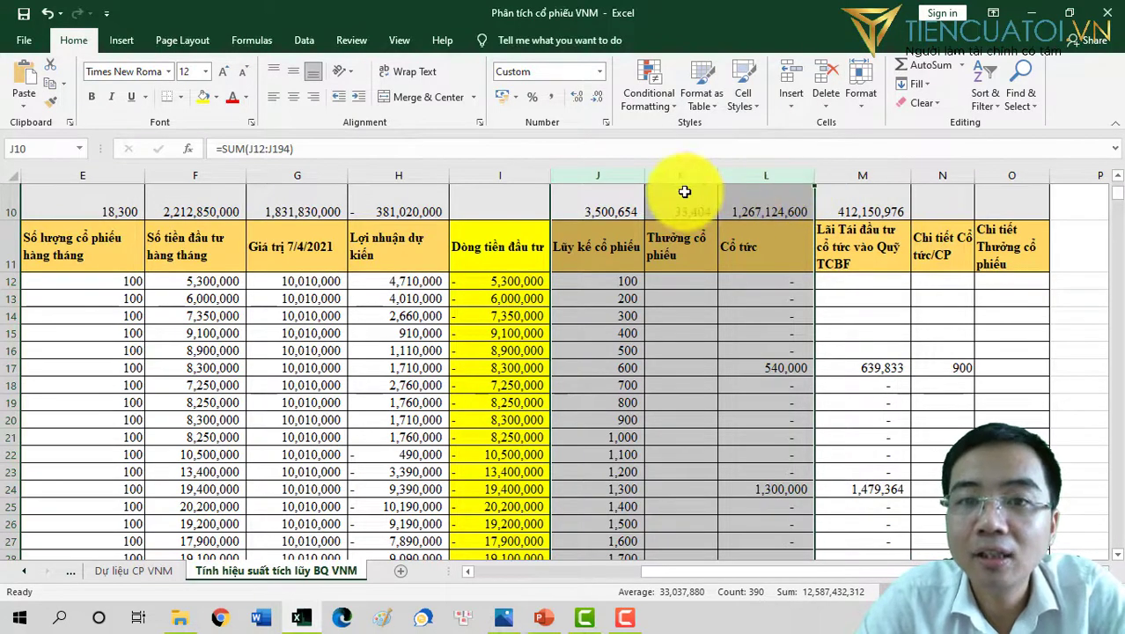
pyautogui.click(683, 173)
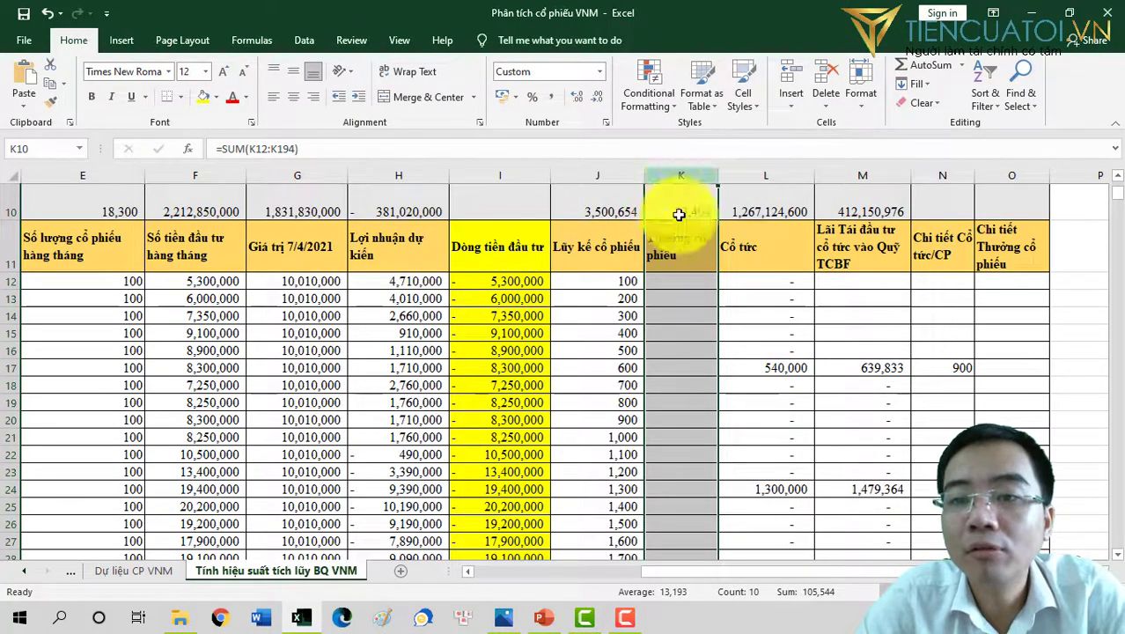
pyautogui.scroll(-11, 836, 244)
pyautogui.scroll(-9, 836, 244)
pyautogui.scroll(-20, 818, 235)
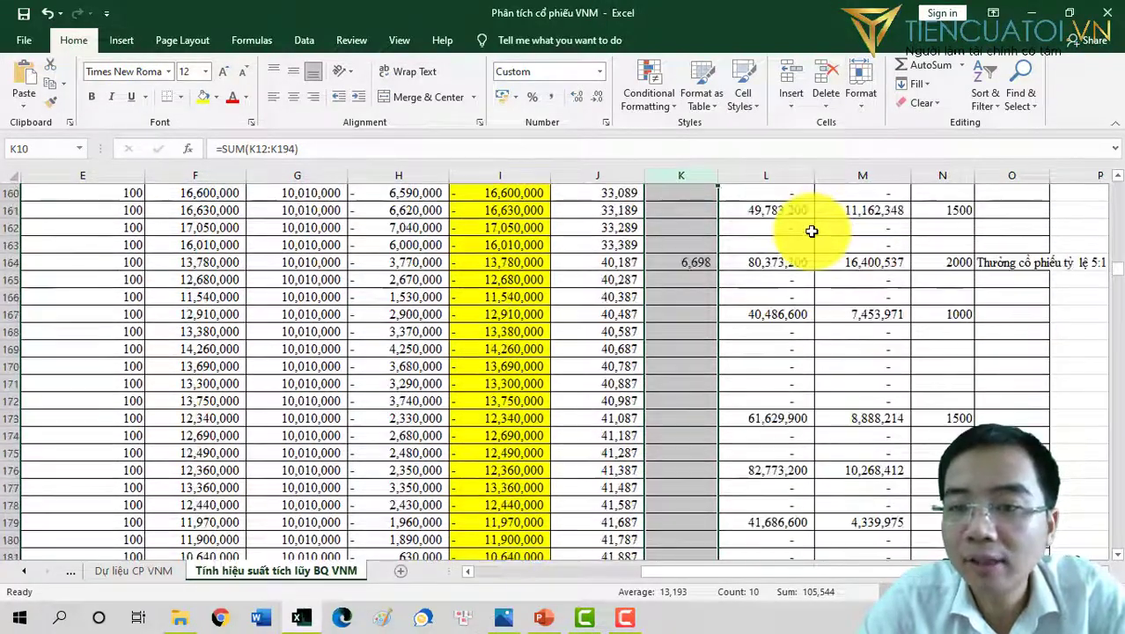
pyautogui.scroll(-8, 811, 230)
pyautogui.scroll(20, 809, 230)
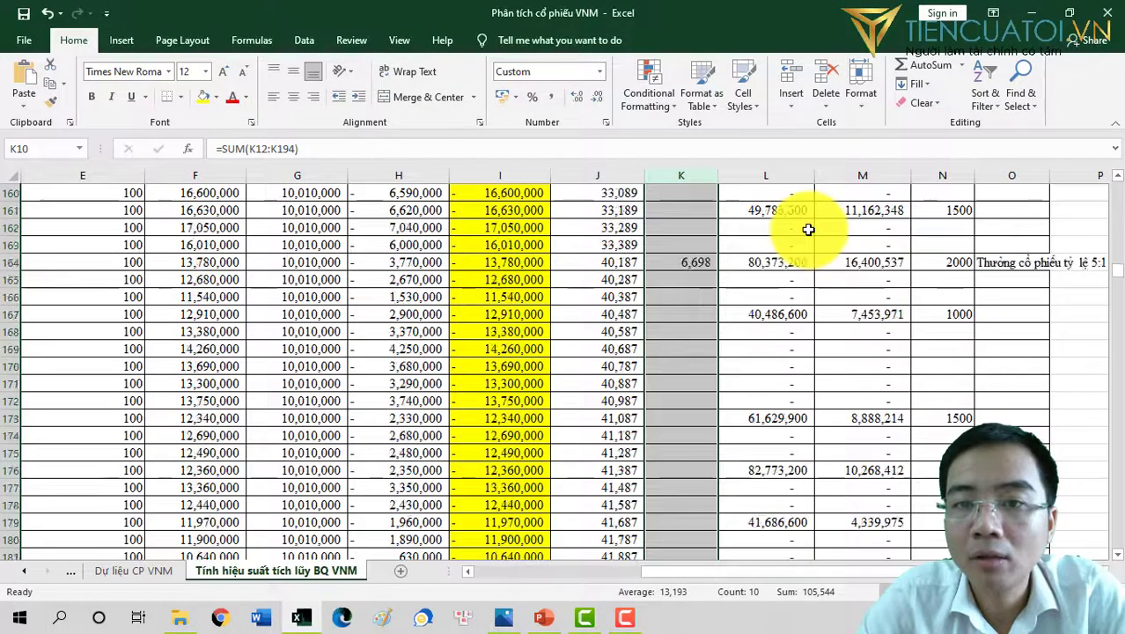
pyautogui.scroll(19, 807, 230)
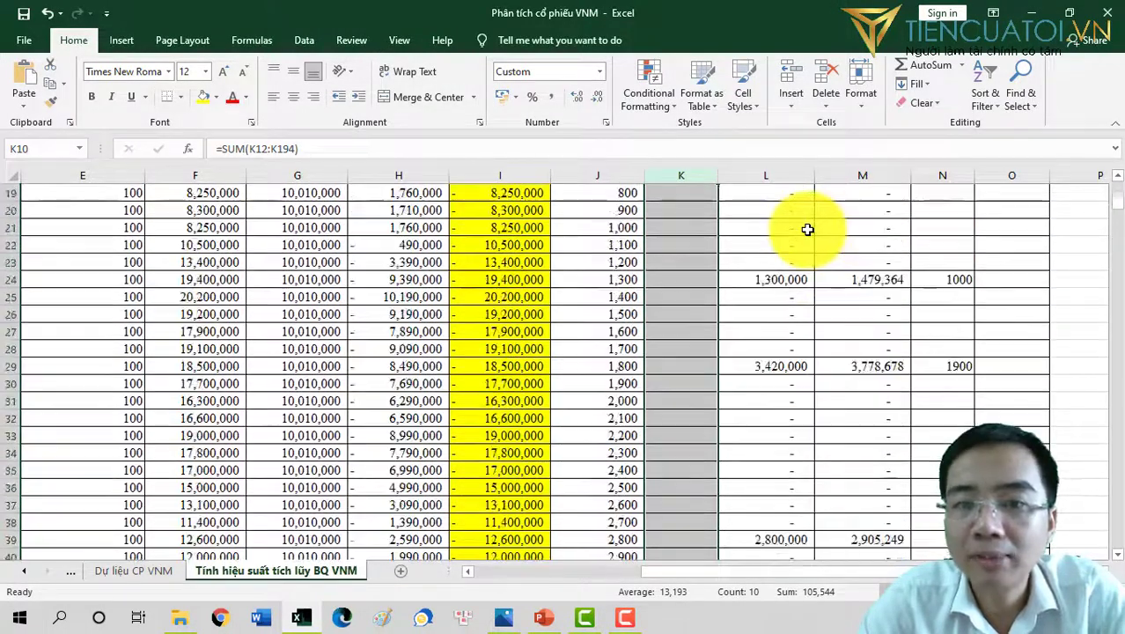
# Compare the bonus share and dividend columns with the dividend statistics in the summary block above the table.
pyautogui.scroll(-5, 808, 230)
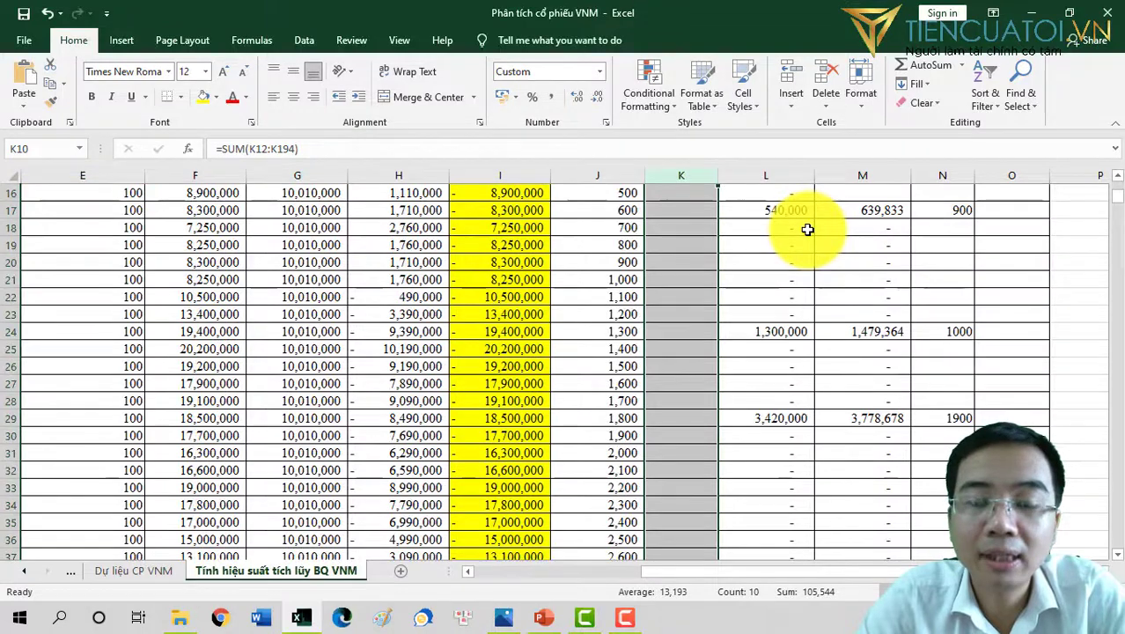
pyautogui.scroll(4, 793, 231)
pyautogui.scroll(-3, 674, 244)
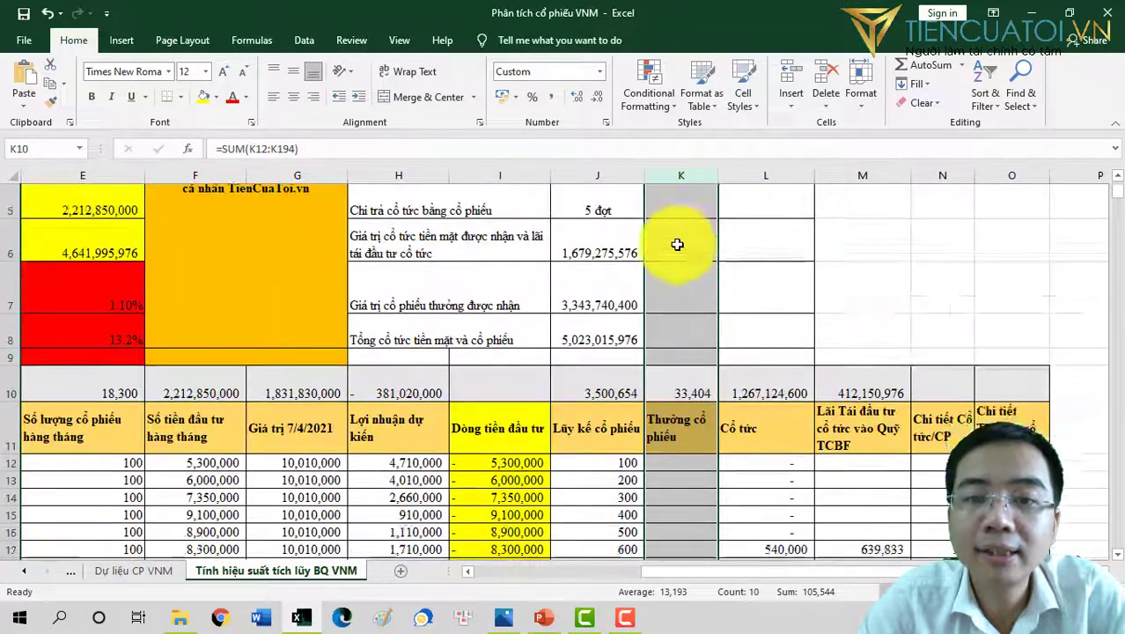
pyautogui.scroll(4, 616, 346)
pyautogui.scroll(-3, 615, 342)
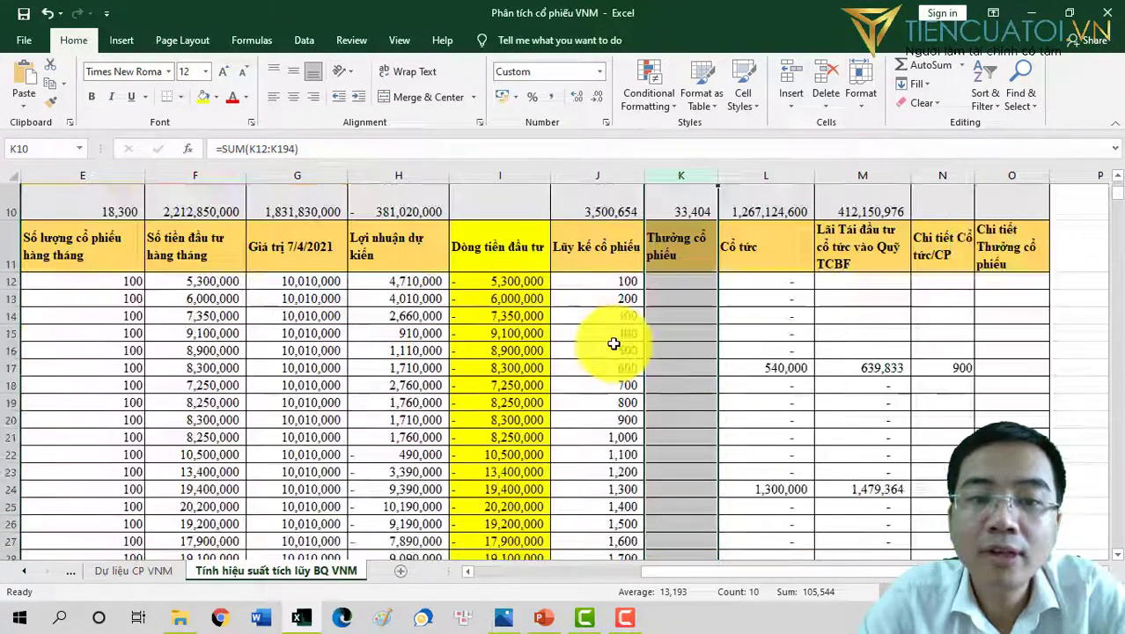
pyautogui.scroll(4, 612, 341)
pyautogui.scroll(-3, 612, 342)
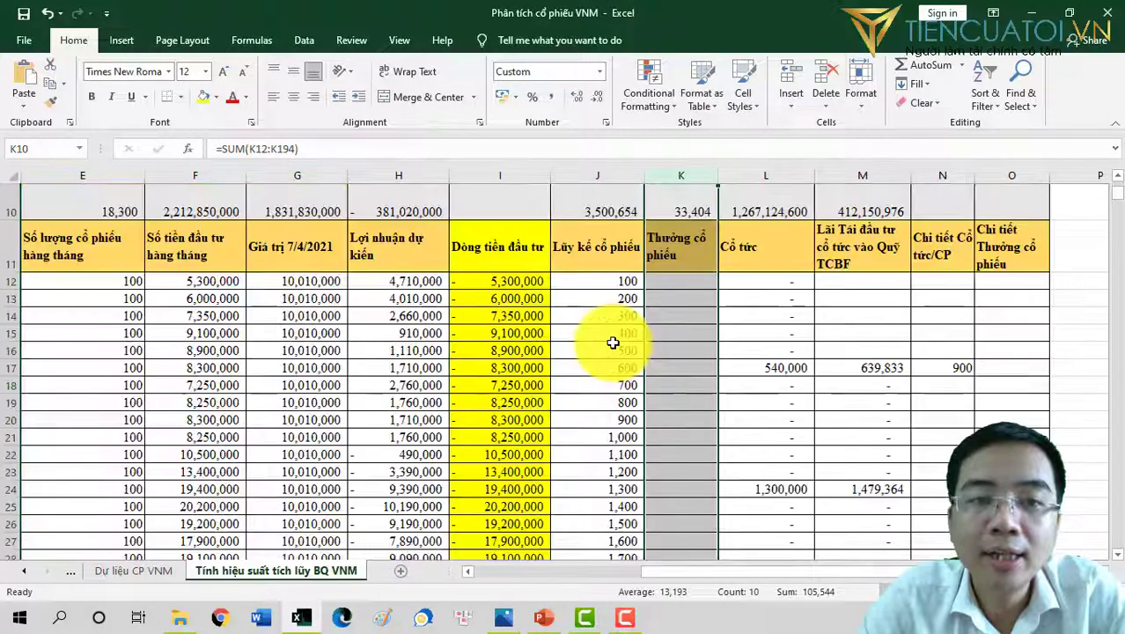
# Compare the investment cash flow column (I) with the monthly invested amount by inspecting the formulas in F12 and I12.
pyautogui.click(493, 175)
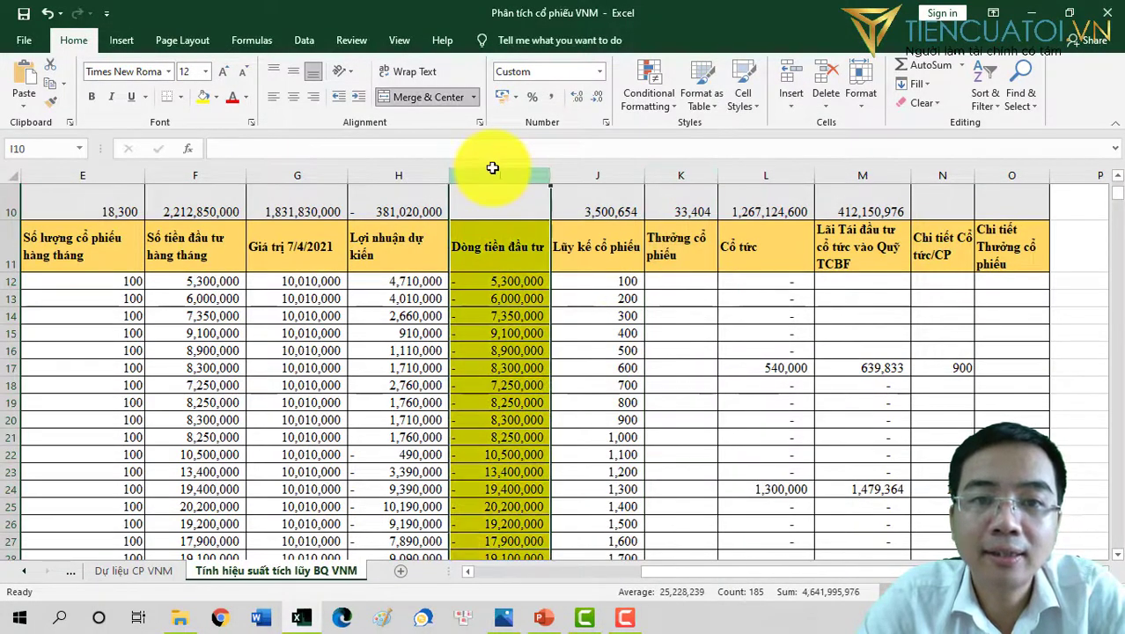
pyautogui.click(193, 281)
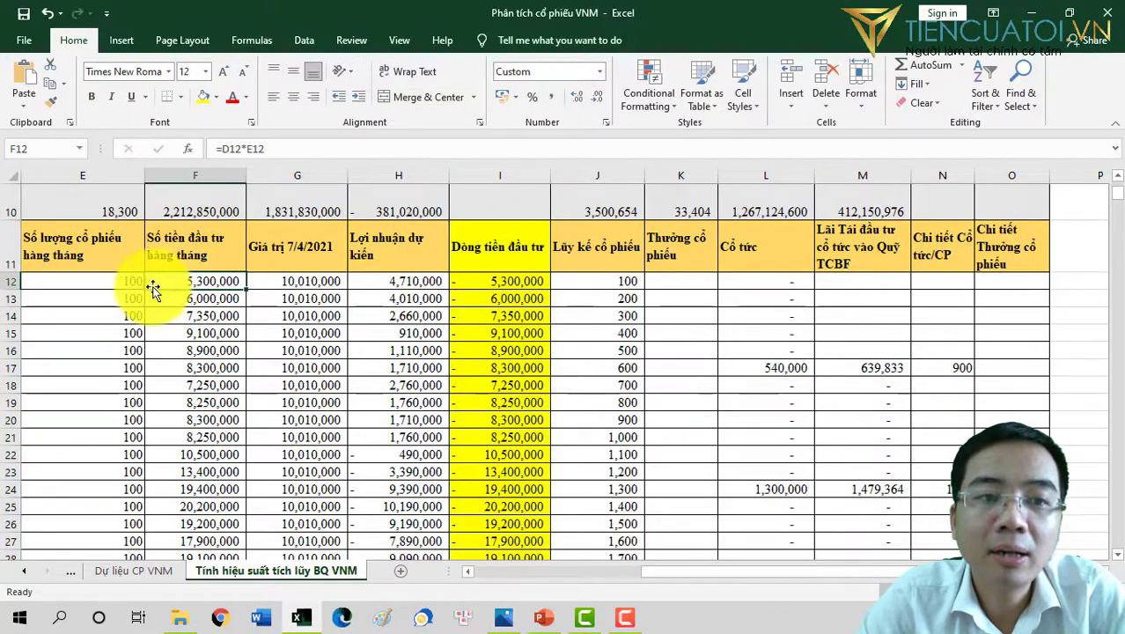
pyautogui.click(493, 281)
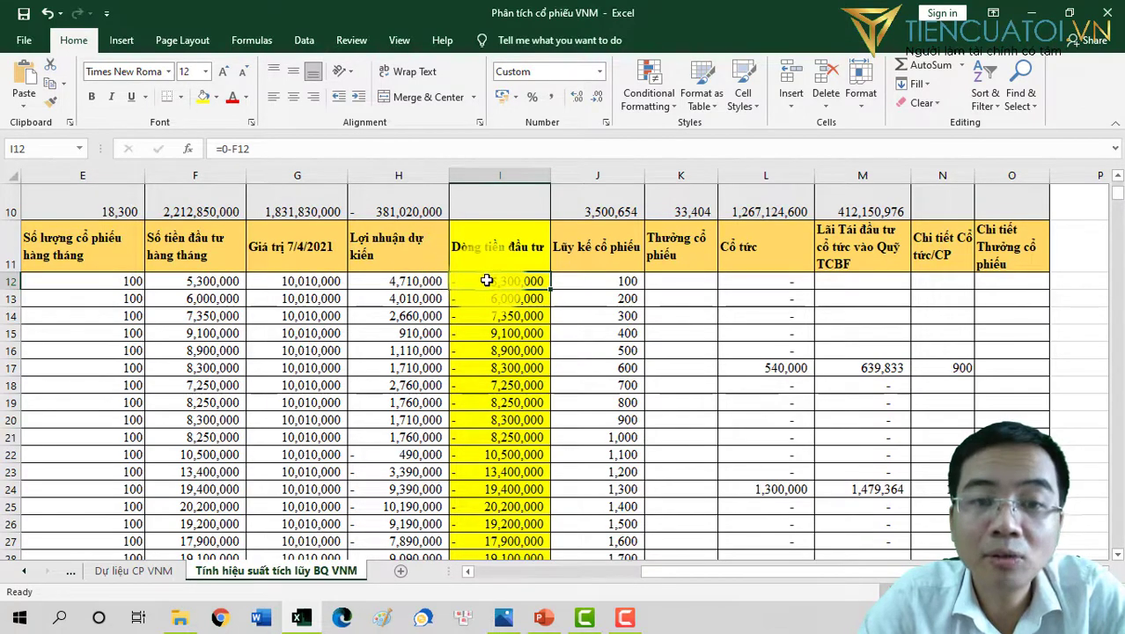
# Follow the investment cash flow column down through all monthly periods and inspect the closing cash flow formula in I195.
pyautogui.scroll(-2, 487, 282)
pyautogui.scroll(-2, 488, 282)
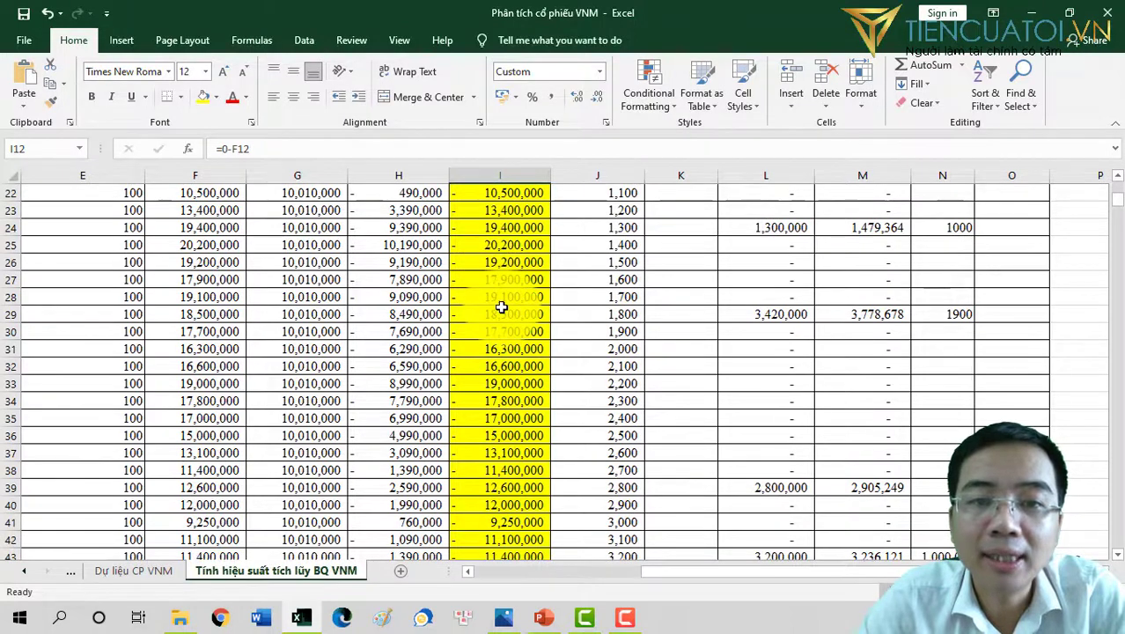
pyautogui.scroll(-1, 490, 281)
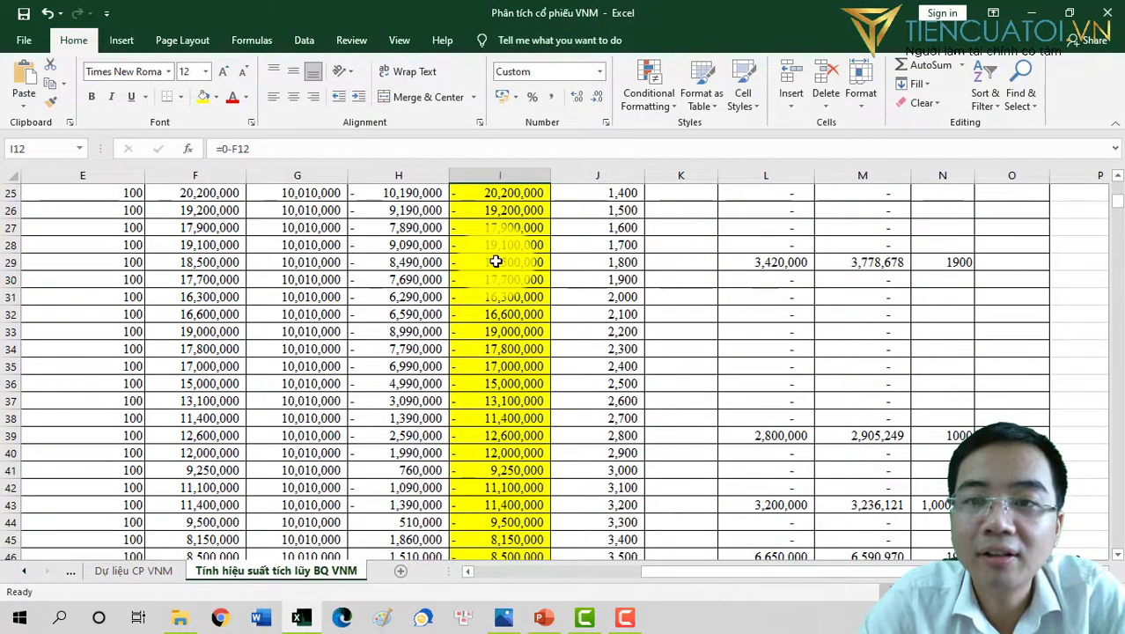
pyautogui.scroll(-1, 523, 295)
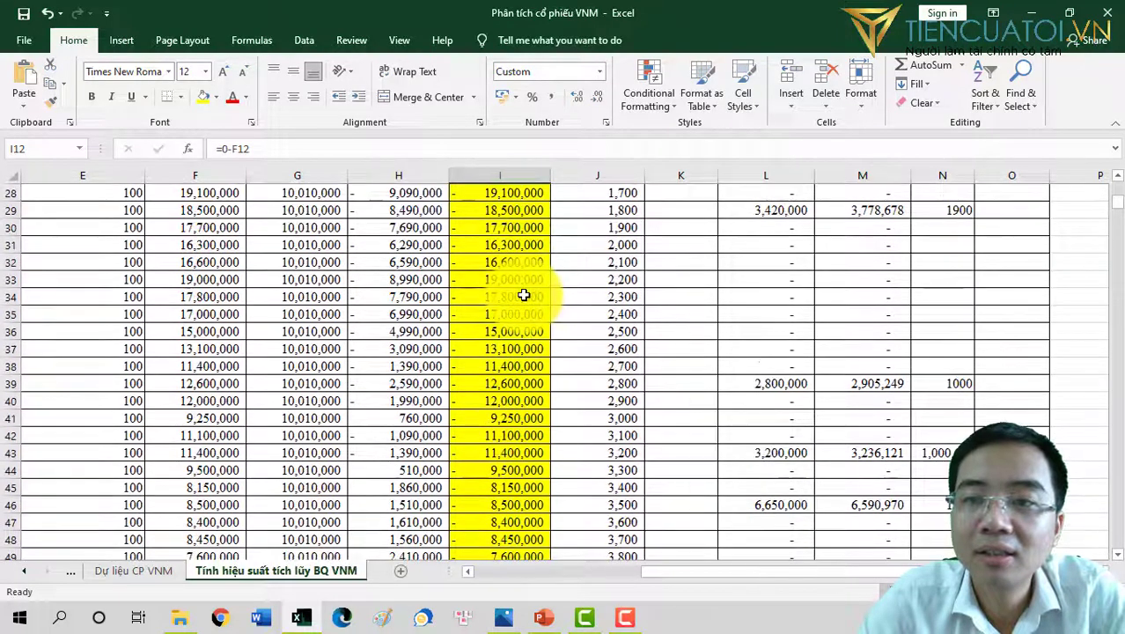
pyautogui.scroll(-1, 524, 295)
pyautogui.scroll(-2, 524, 295)
pyautogui.scroll(5, 525, 291)
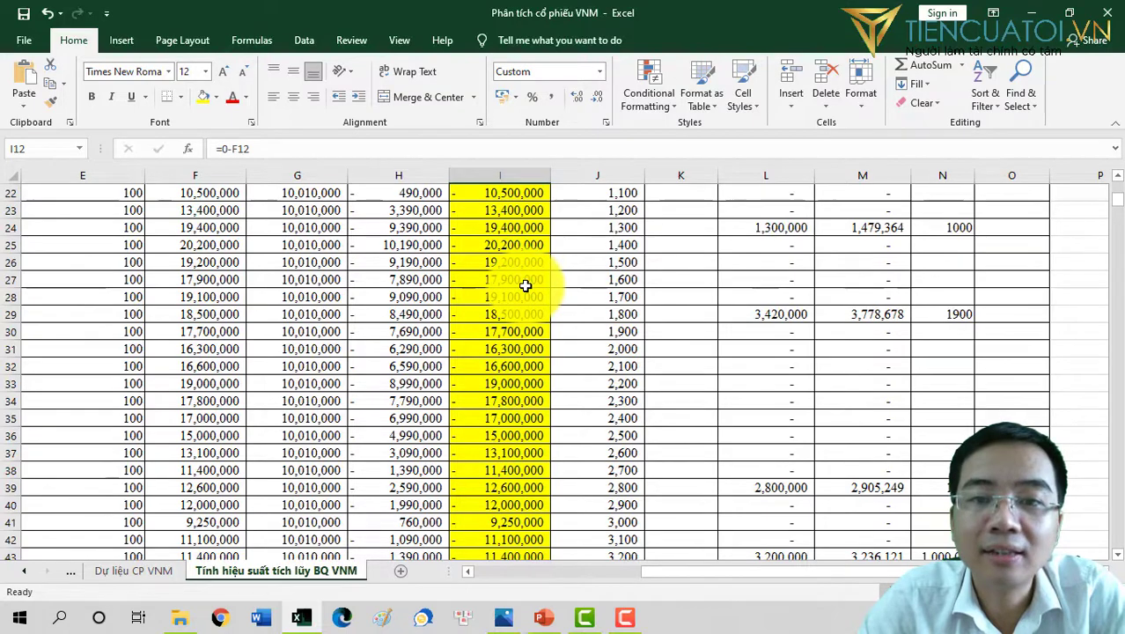
pyautogui.scroll(-20, 525, 285)
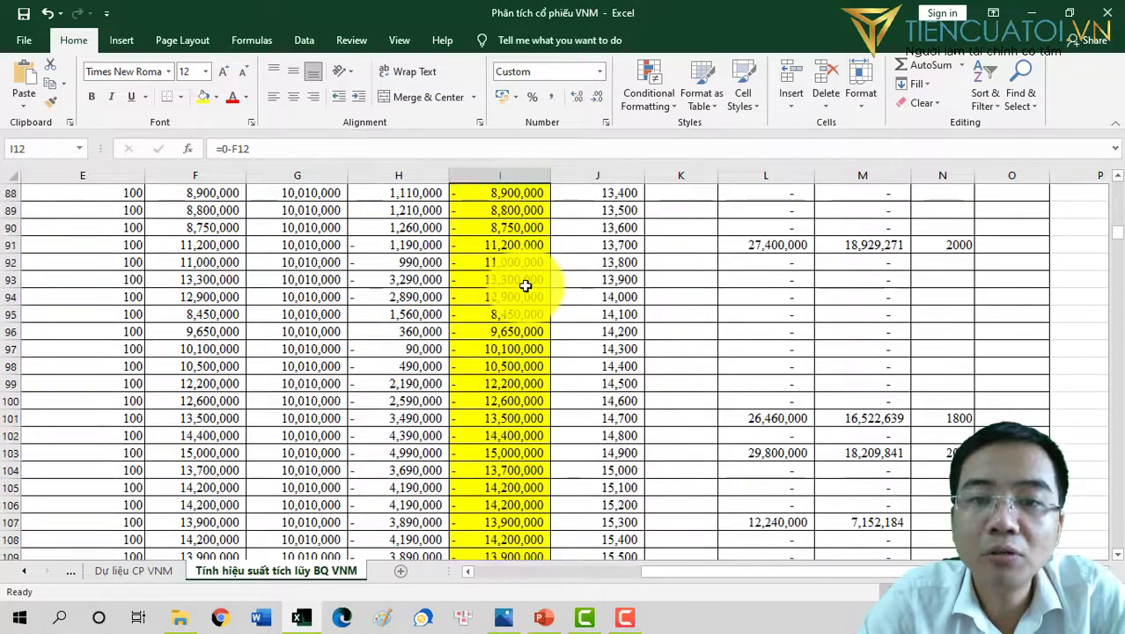
pyautogui.scroll(-20, 525, 285)
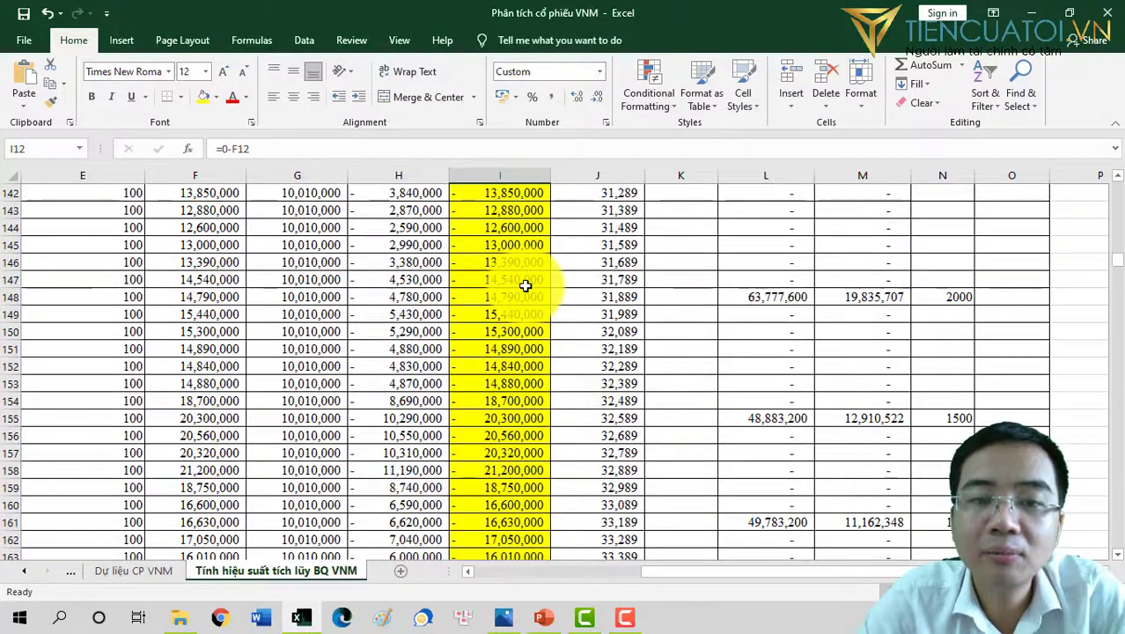
pyautogui.click(510, 282)
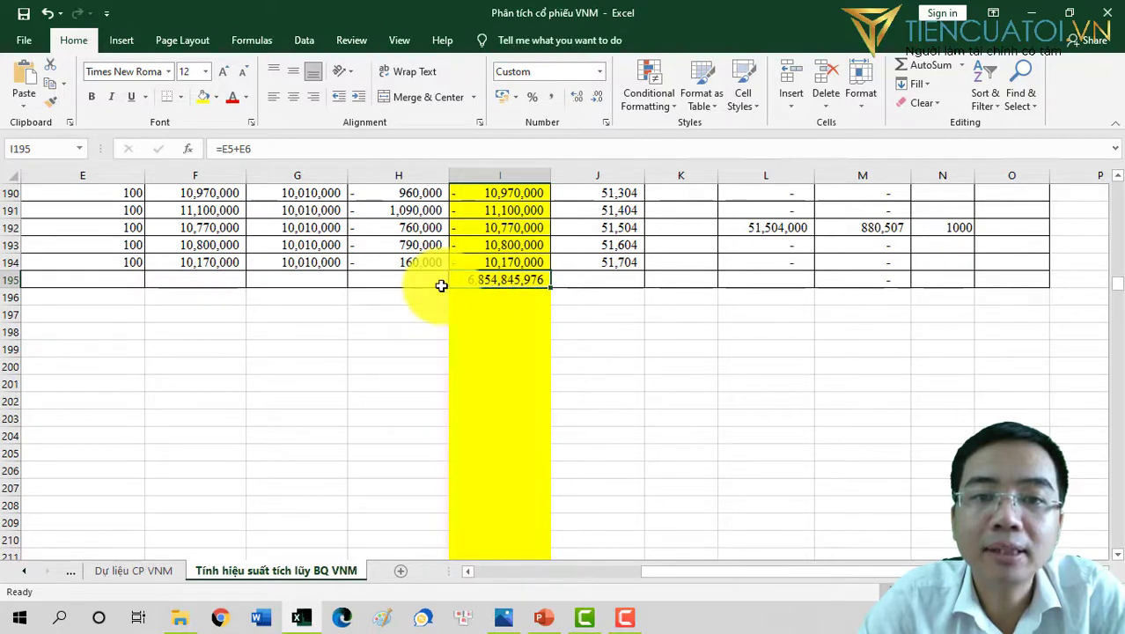
# Review the summary block, the dividend reinvestment interest column (M) and the cash flow column across the monthly periods.
pyautogui.scroll(12, 441, 285)
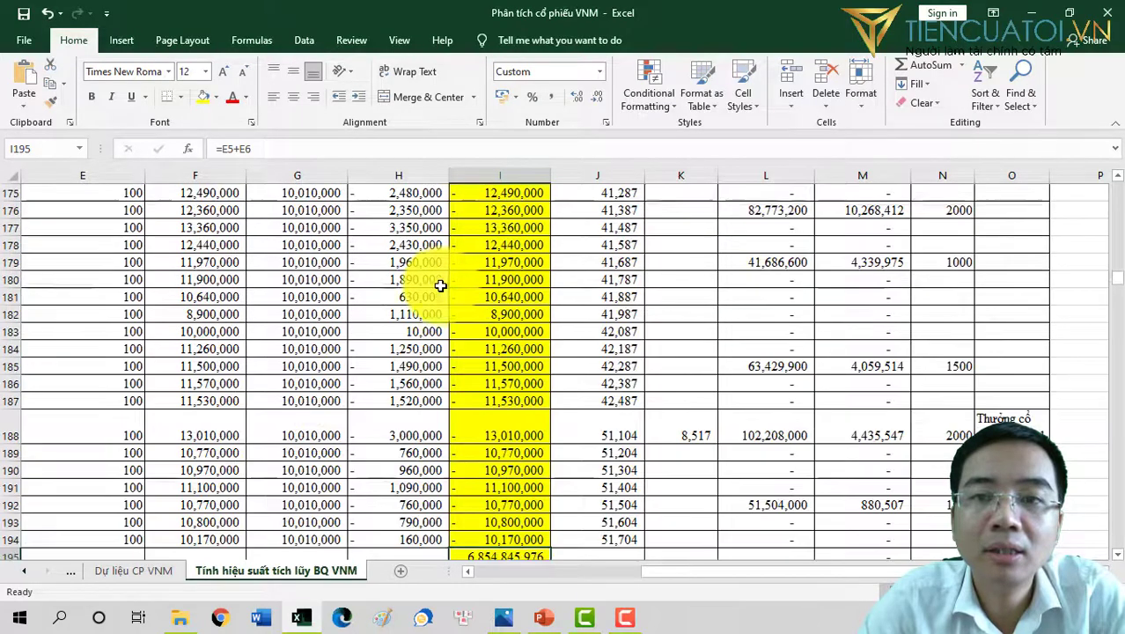
pyautogui.scroll(17, 853, 249)
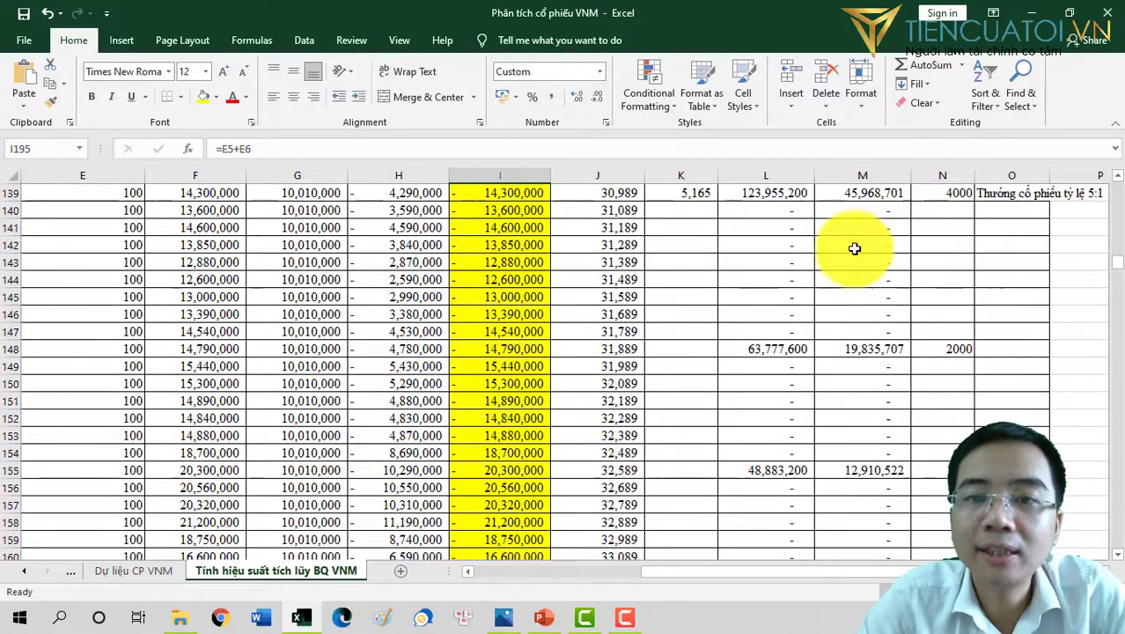
pyautogui.scroll(20, 853, 249)
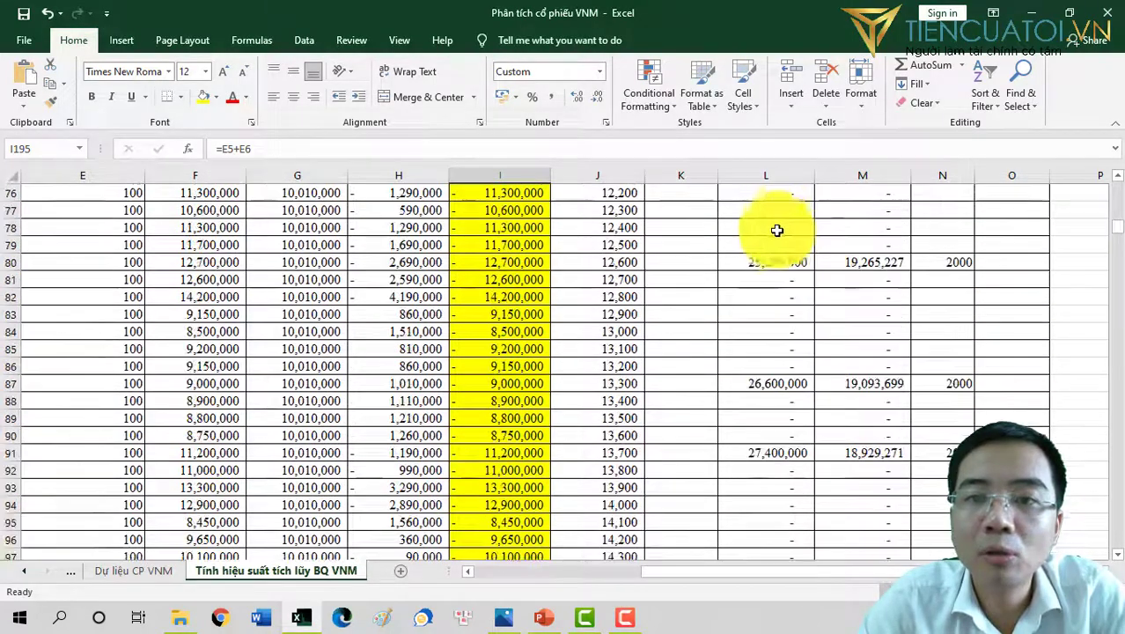
pyautogui.scroll(13, 761, 222)
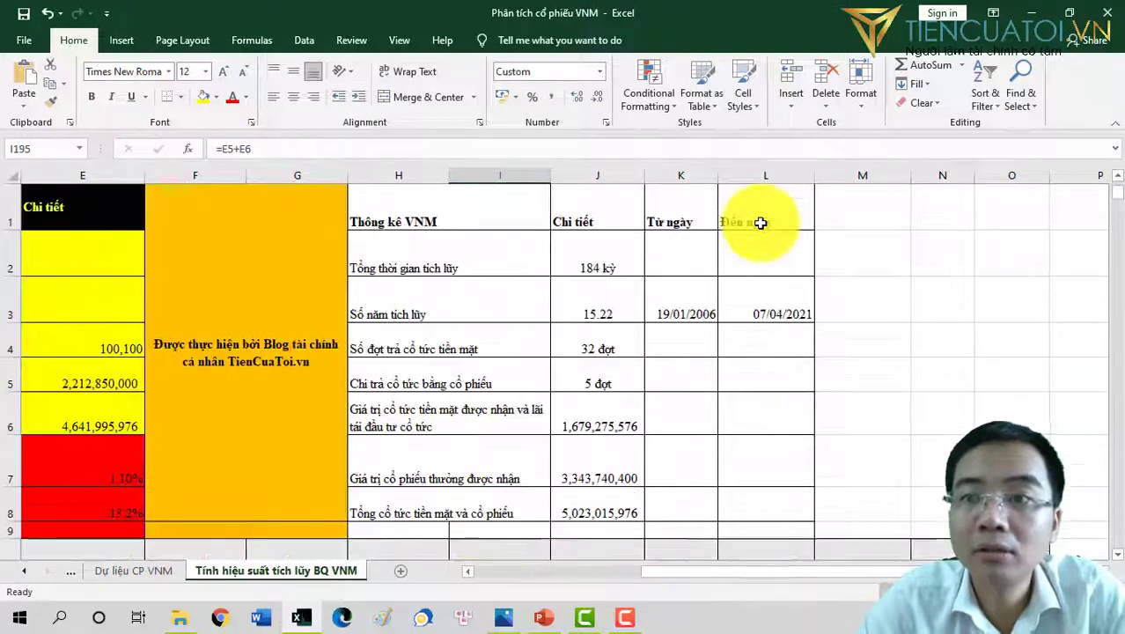
pyautogui.scroll(-5, 792, 264)
pyautogui.scroll(2, 869, 264)
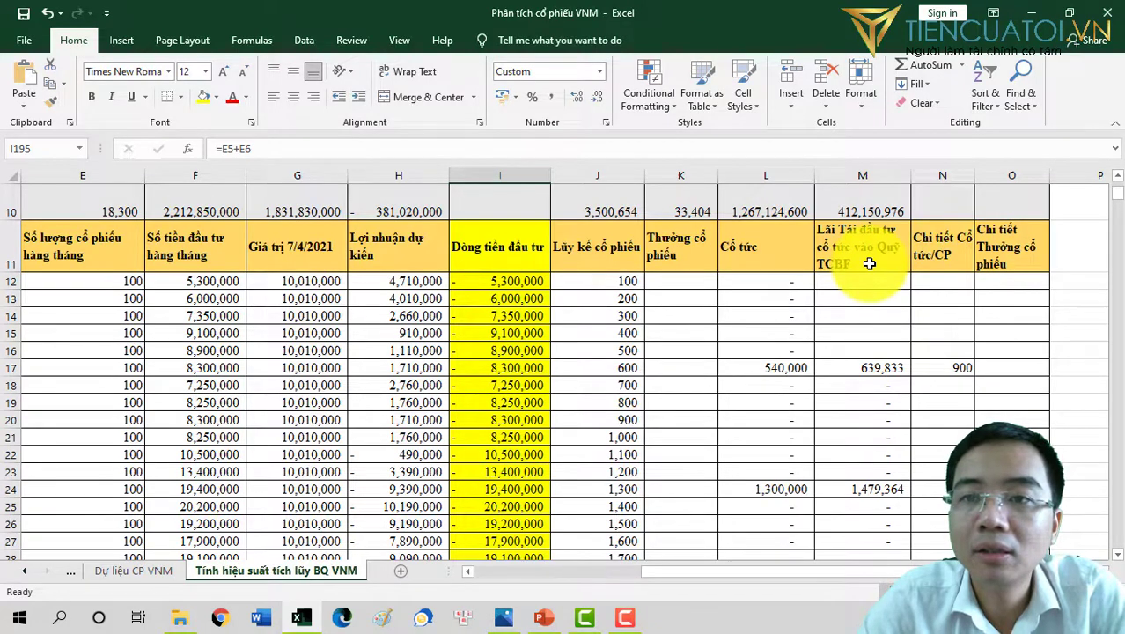
pyautogui.scroll(-20, 869, 263)
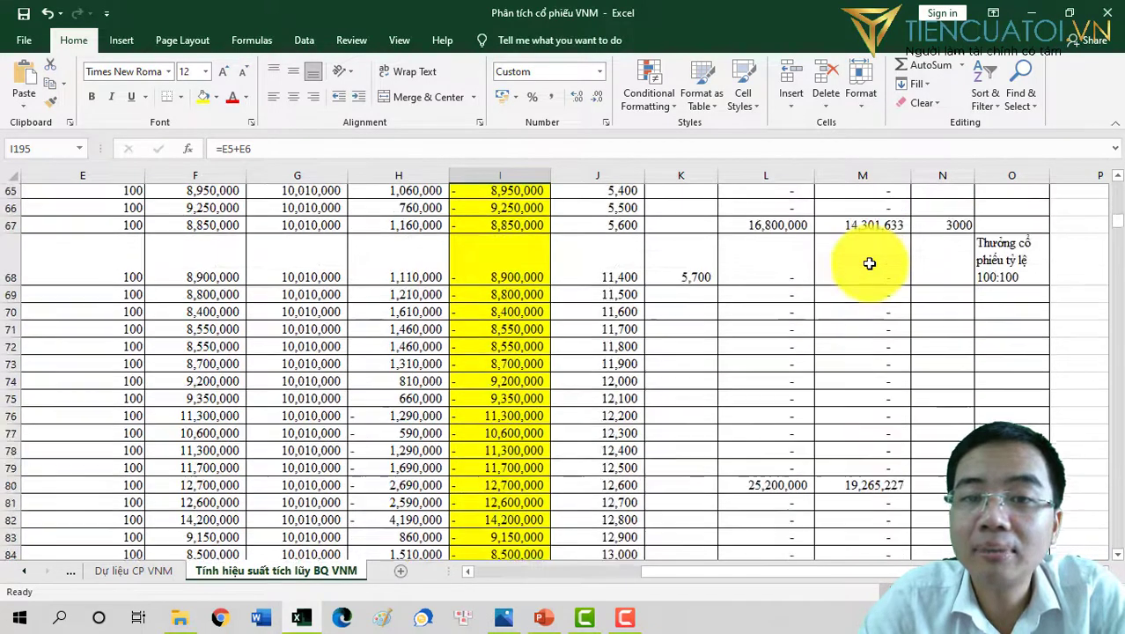
pyautogui.scroll(-20, 527, 369)
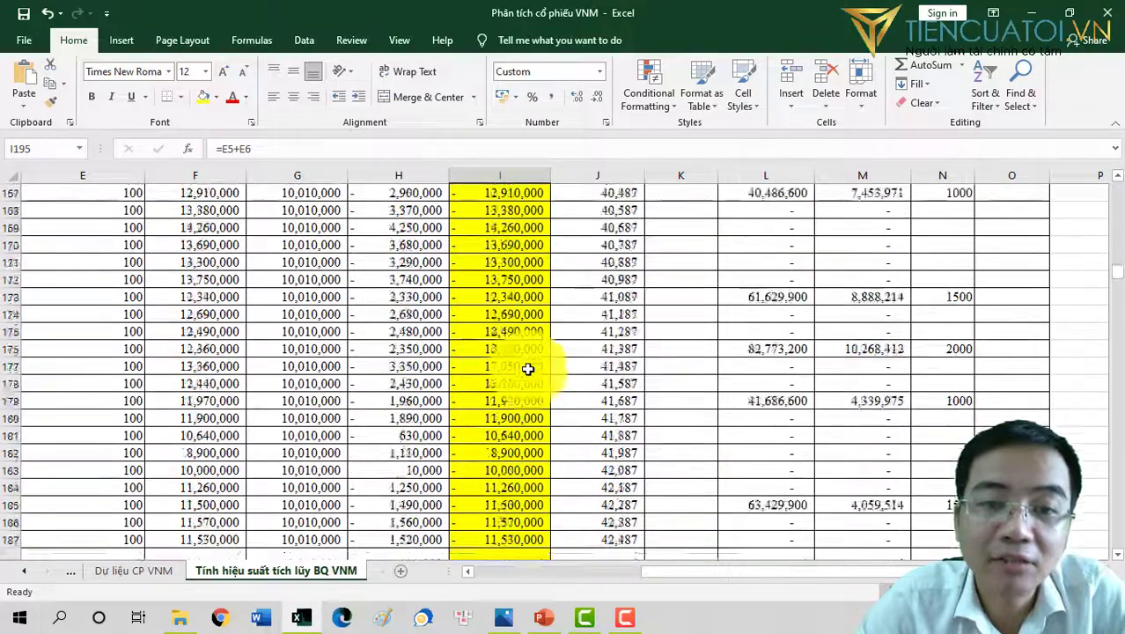
pyautogui.scroll(20, 486, 281)
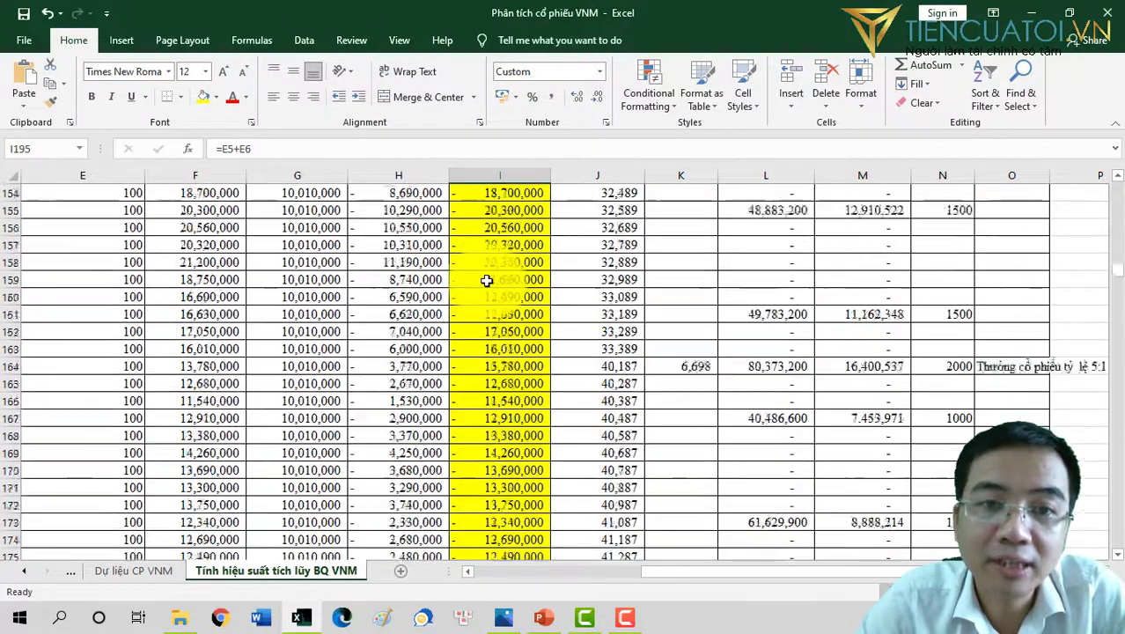
pyautogui.scroll(20, 483, 281)
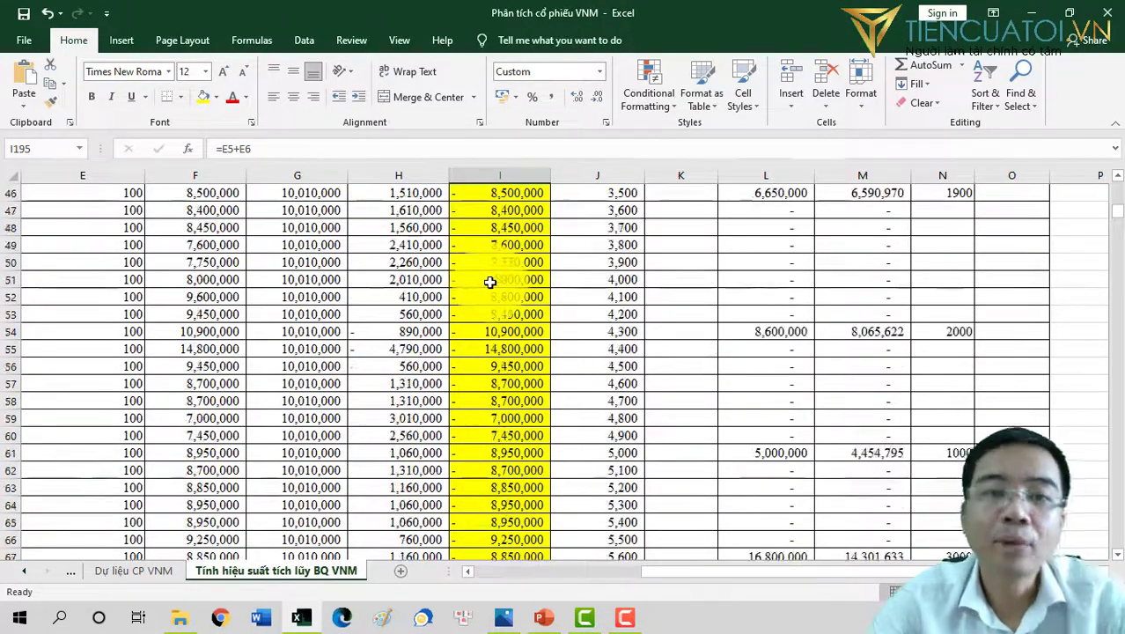
# Inspect the formulas for the average monthly return in E7 and the average yearly return in E8.
pyautogui.scroll(-2, 491, 281)
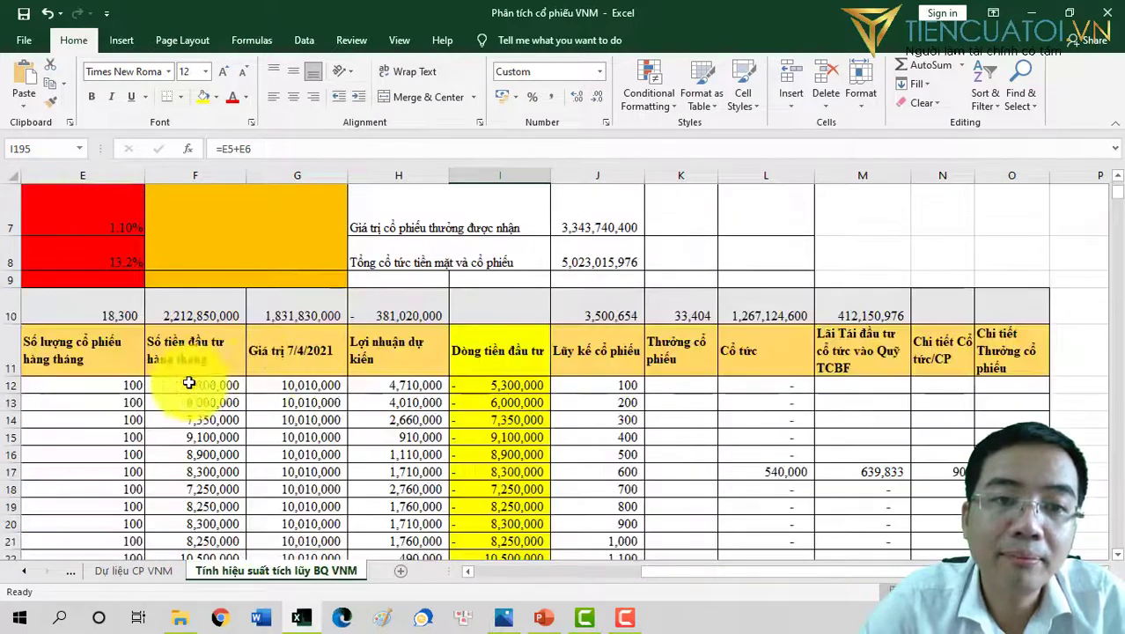
pyautogui.moveTo(678, 582); pyautogui.dragTo(585, 585)
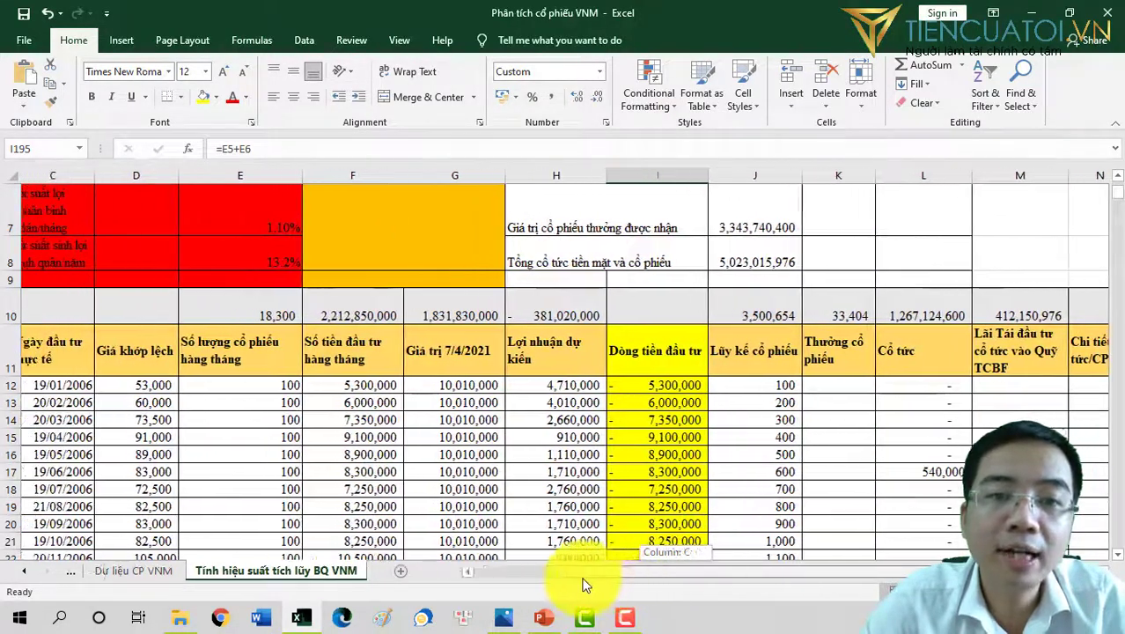
pyautogui.click(255, 217)
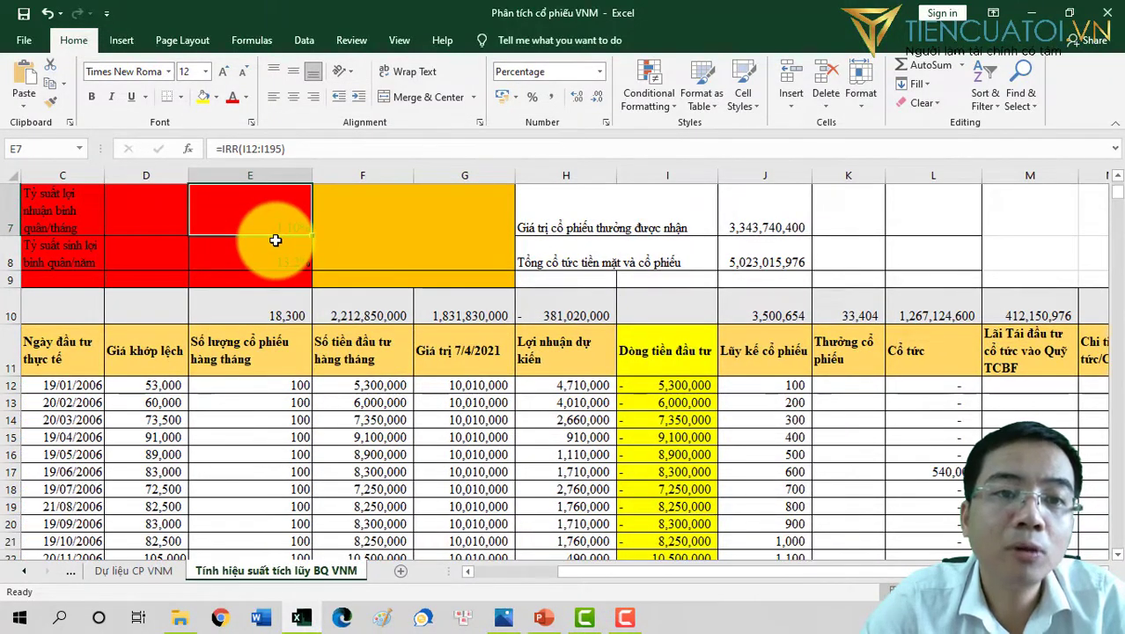
pyautogui.click(259, 260)
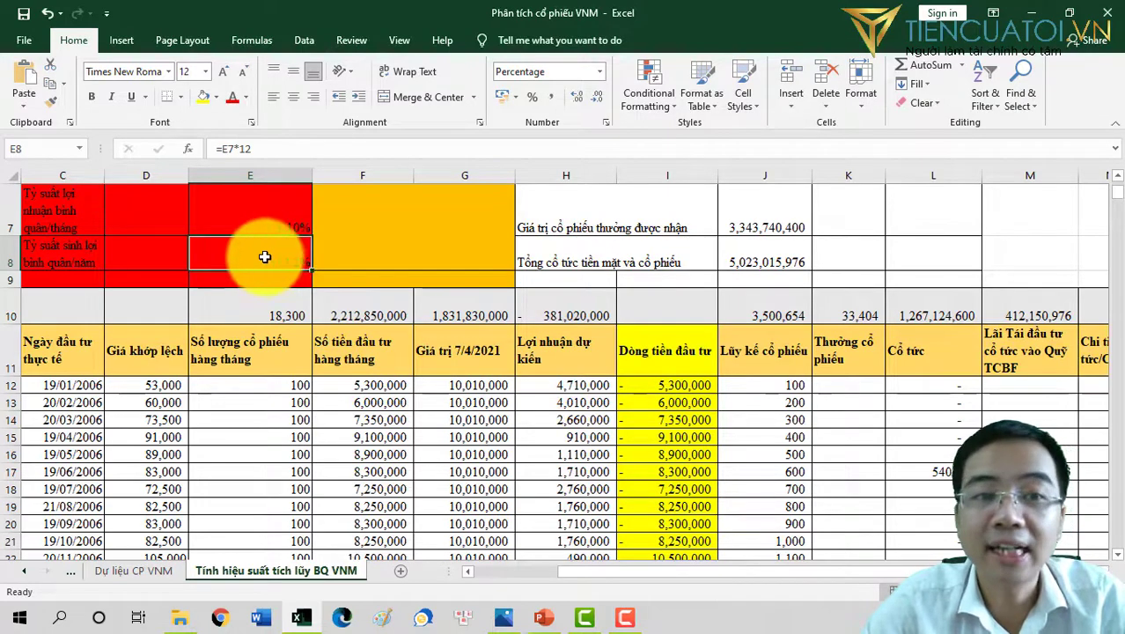
# Examine the summary block's accumulated capital in E5, profit formula in E6 and average yearly return in E8.
pyautogui.scroll(2, 260, 253)
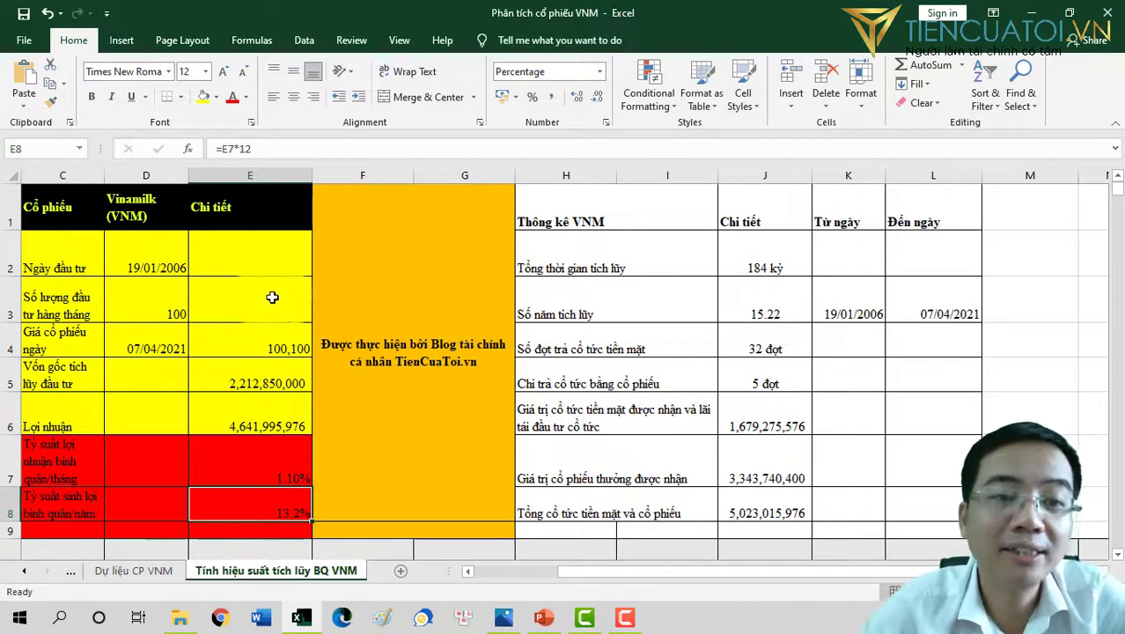
pyautogui.click(211, 380)
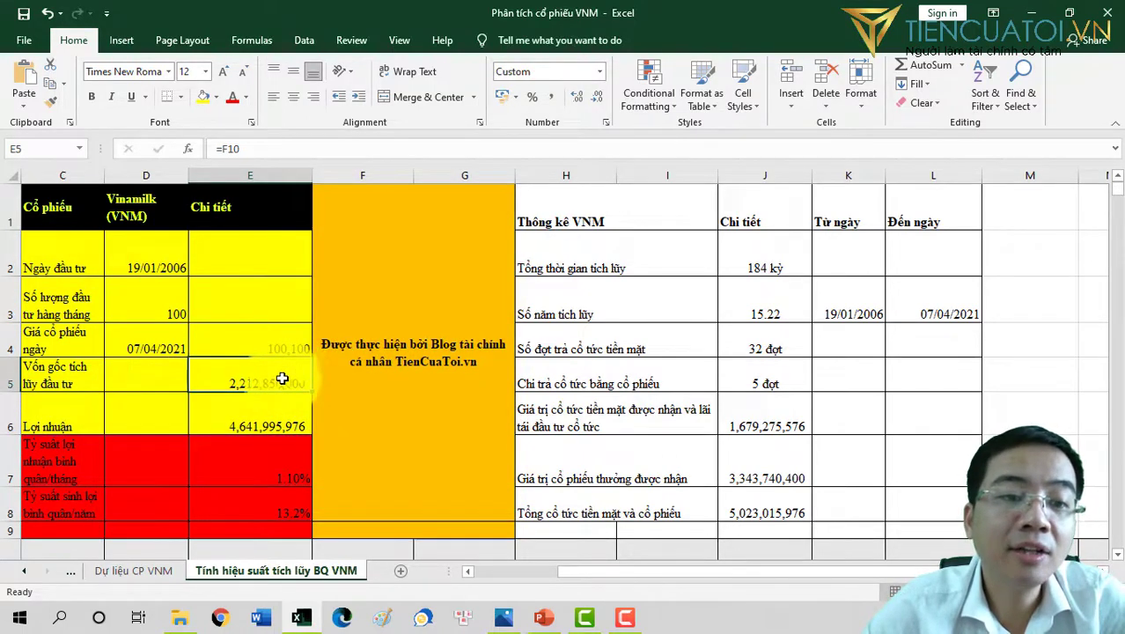
pyautogui.click(239, 424)
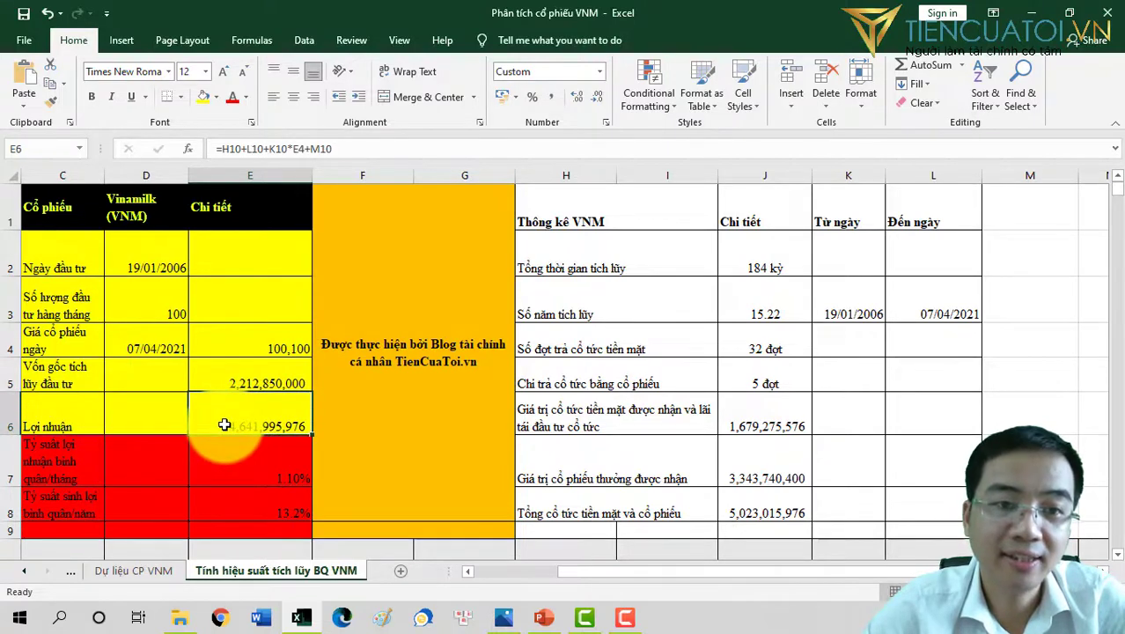
pyautogui.click(251, 506)
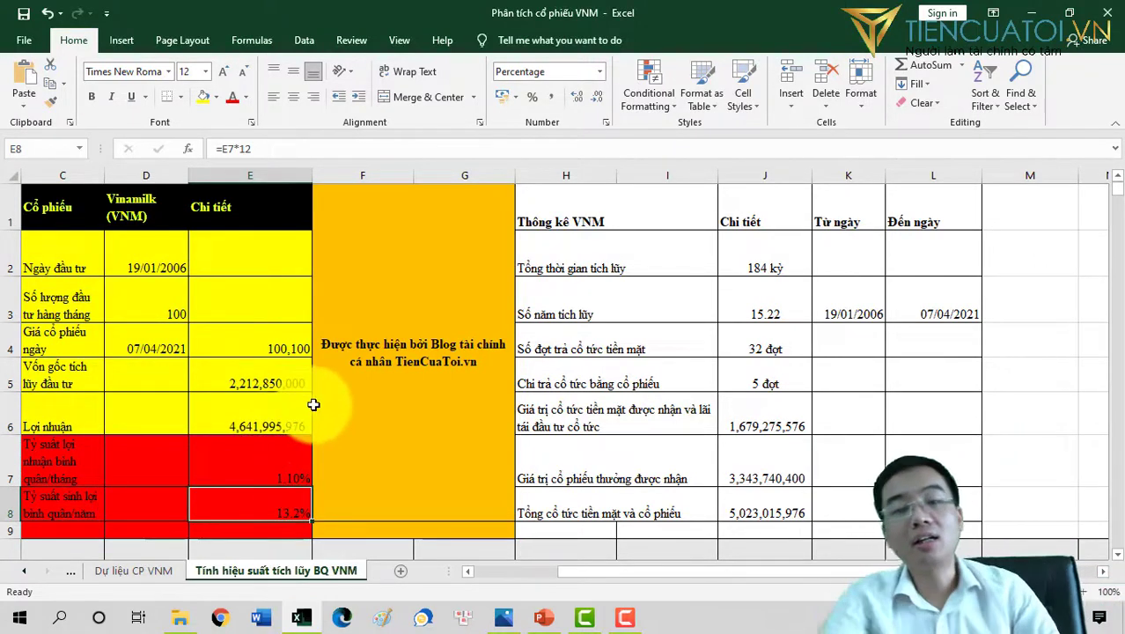
# Compare the summary block's return figures with the monthly accumulation table's early periods.
pyautogui.scroll(-3, 299, 407)
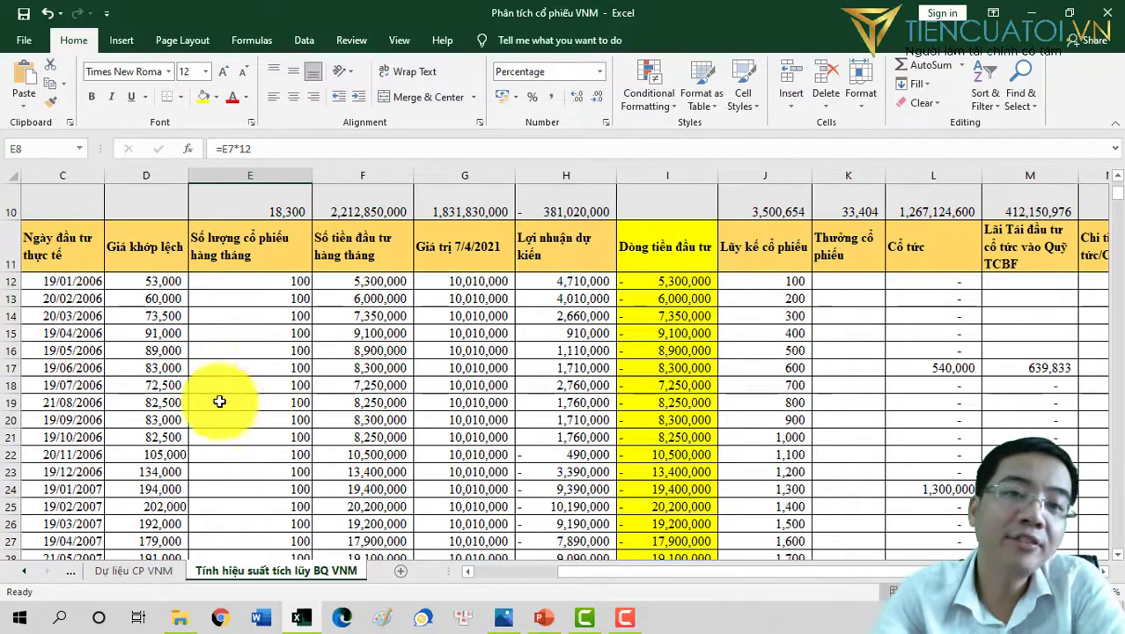
pyautogui.scroll(3, 435, 347)
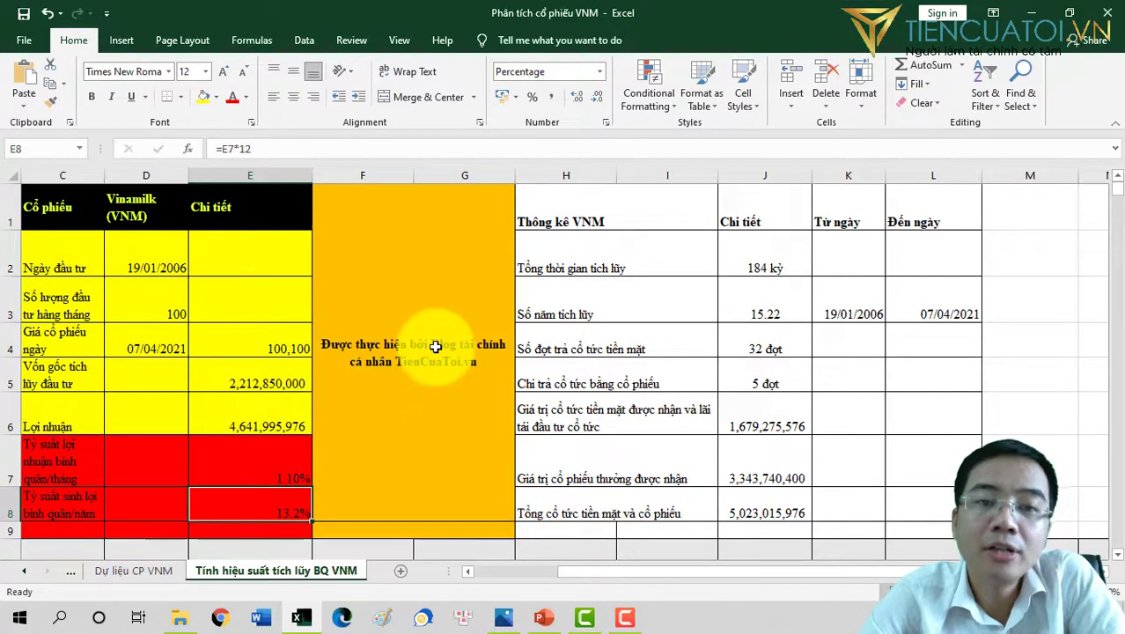
pyautogui.scroll(-4, 619, 469)
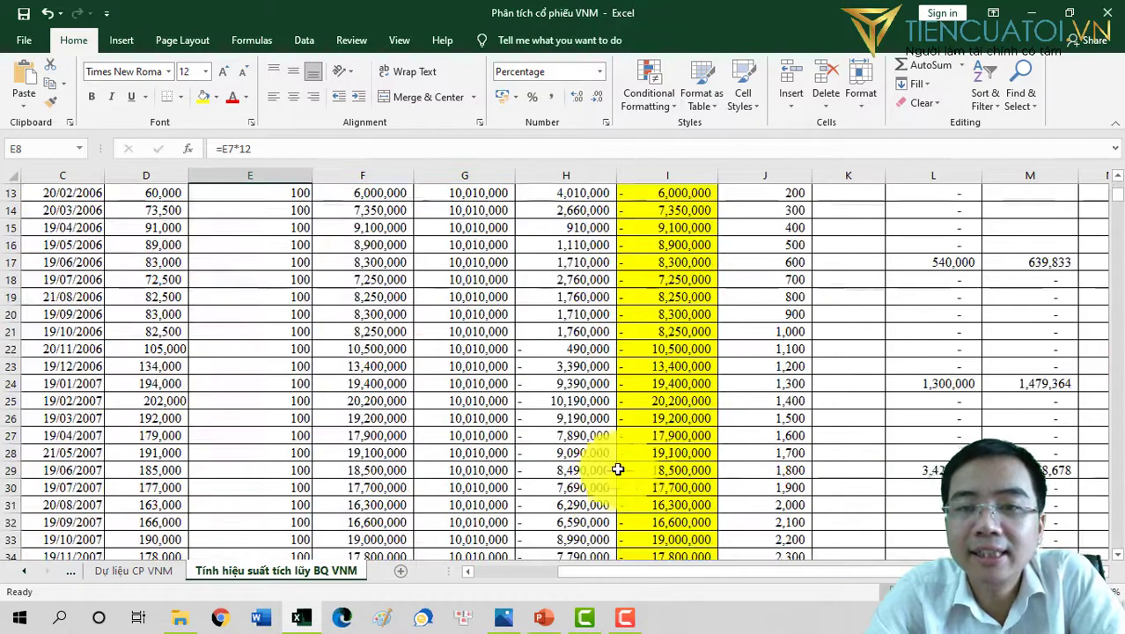
pyautogui.scroll(4, 618, 470)
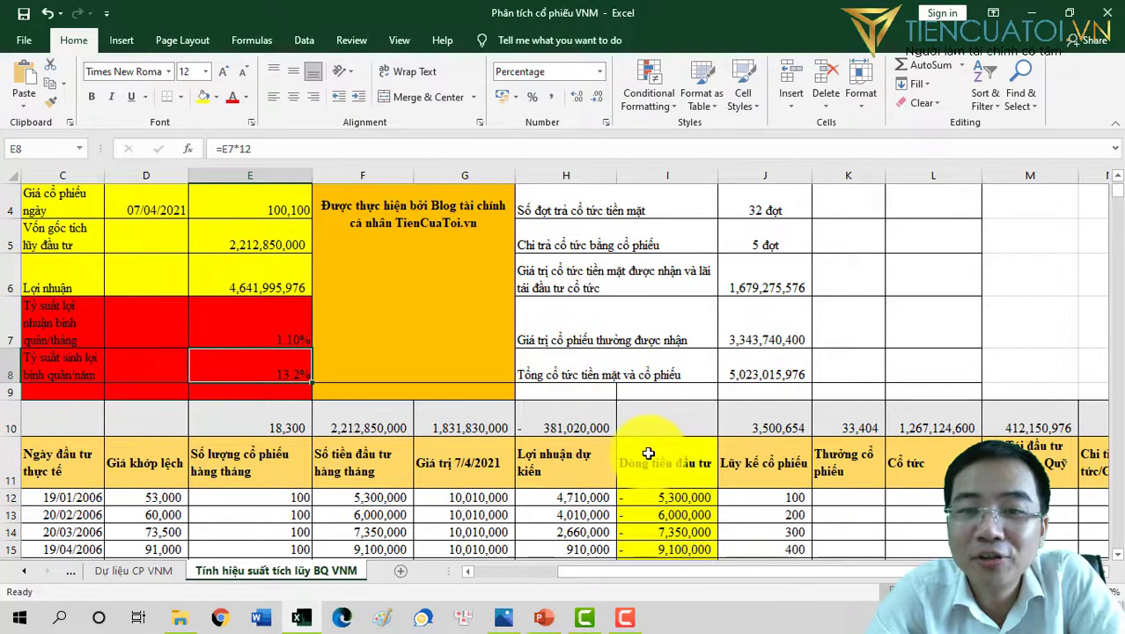
# Inspect the dividend total in L10 and the statistics formulas for cash dividends with reinvestment interest (J6) and bonus share value (J7).
pyautogui.click(924, 428)
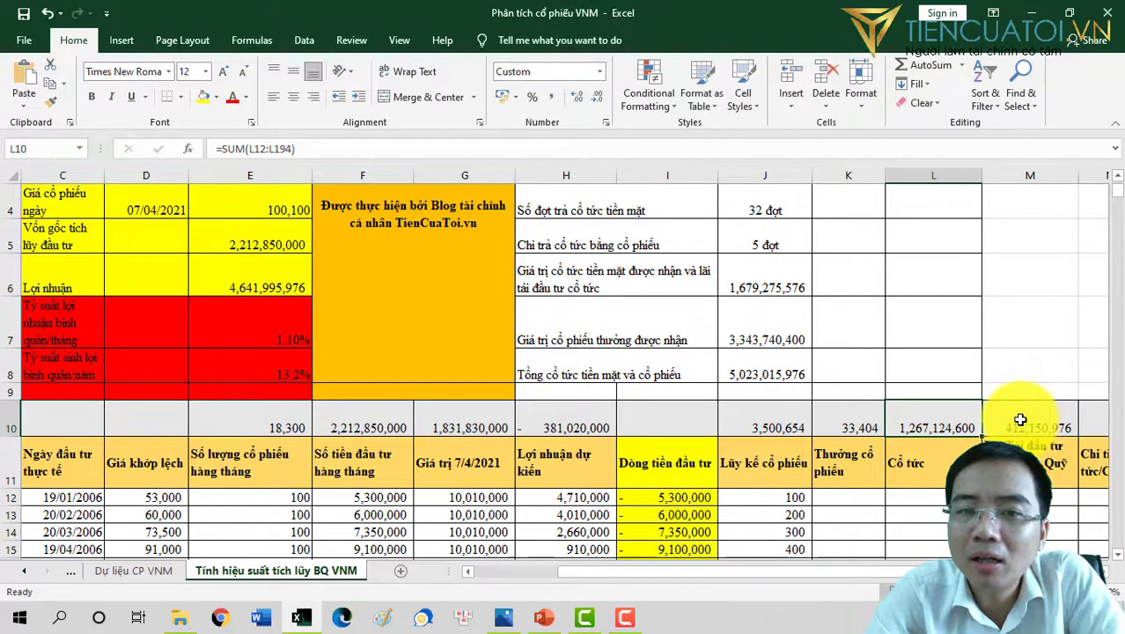
pyautogui.click(731, 285)
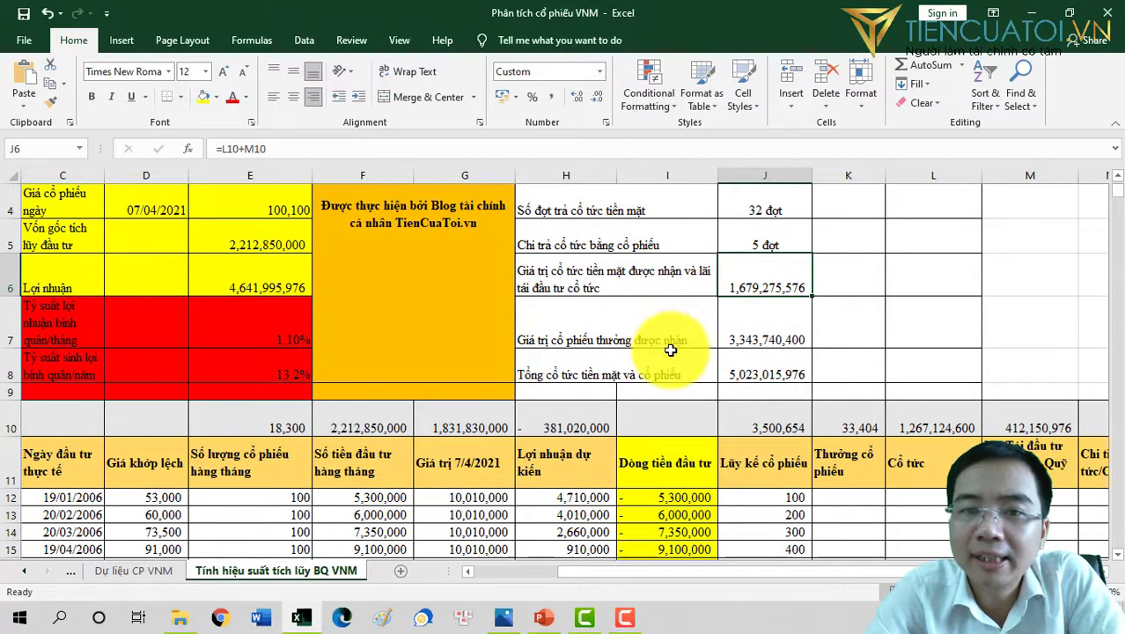
pyautogui.click(744, 340)
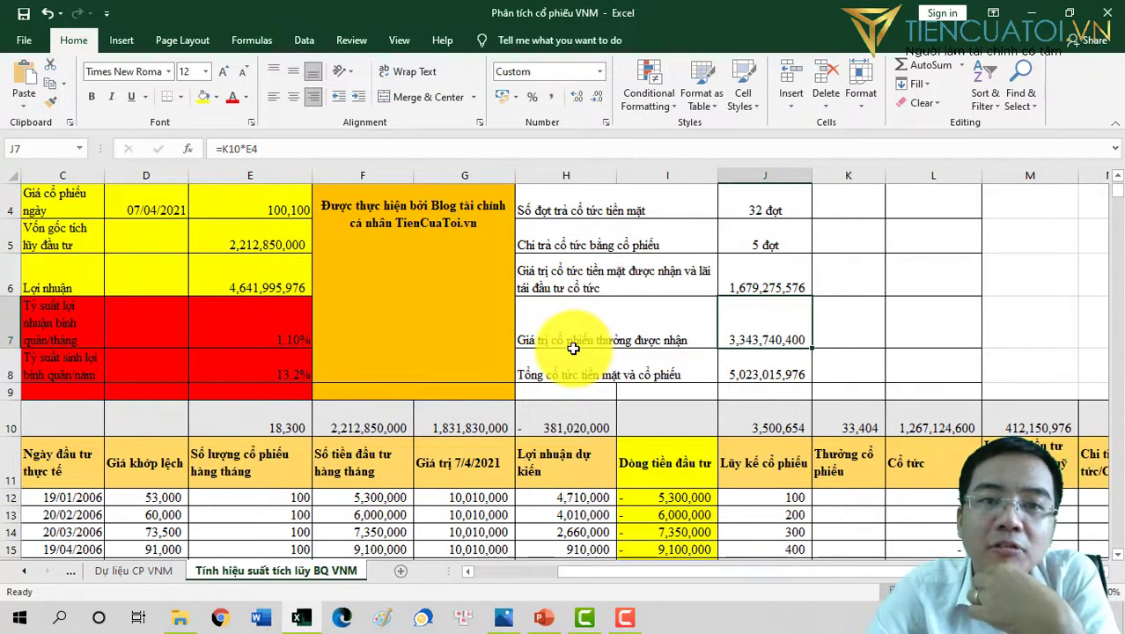
pyautogui.scroll(1, 573, 349)
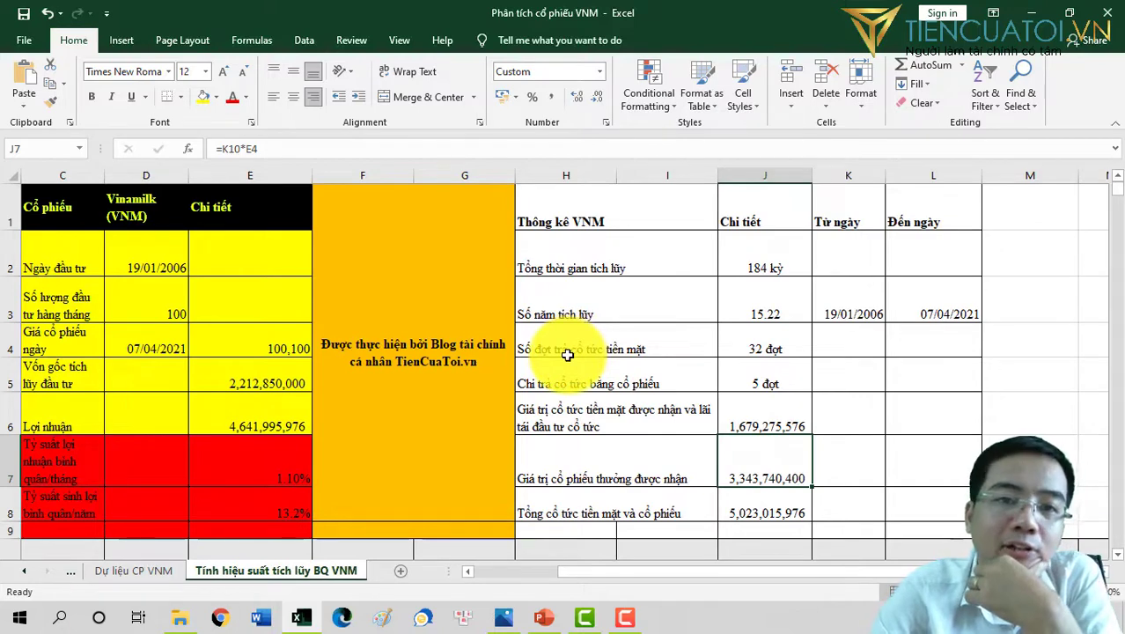